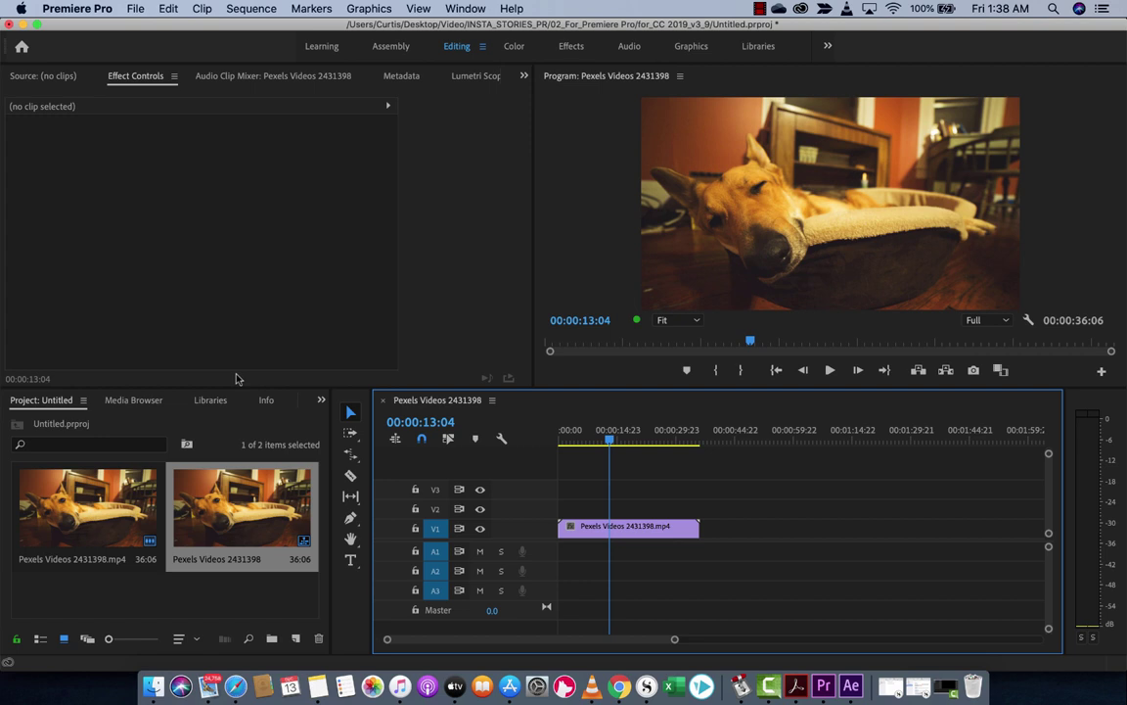
Look through the File > New options for a title command, then dismiss the menu without choosing.
{"action": "left_click", "coordinate": [137, 8]}
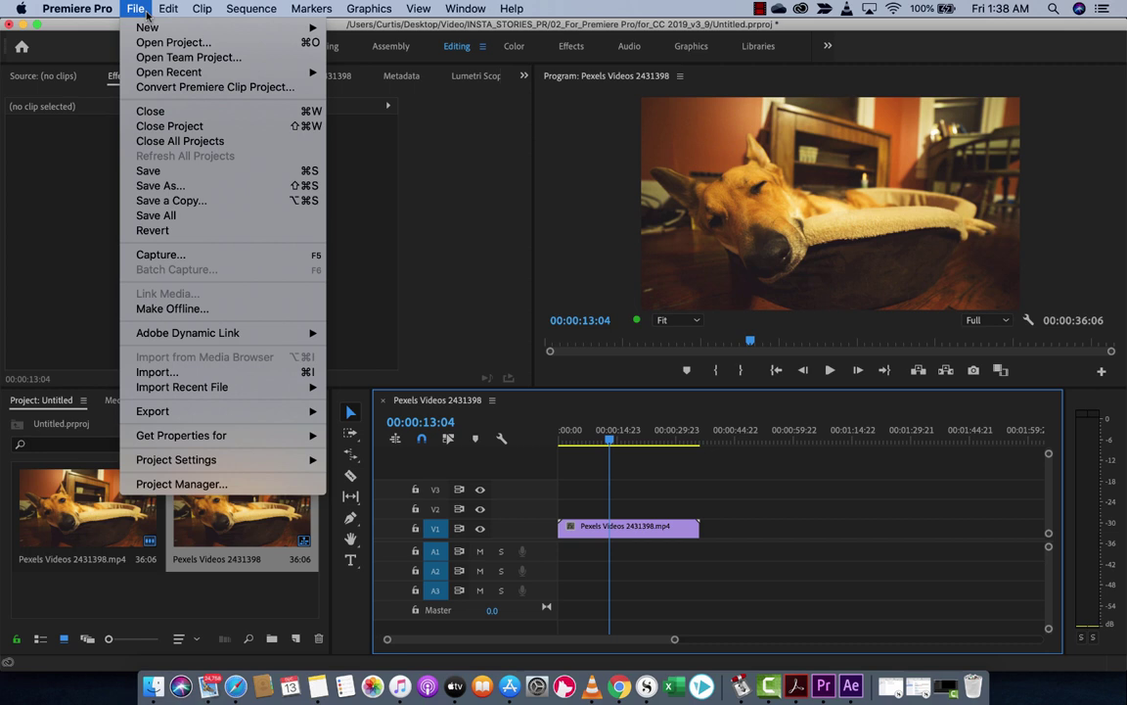
{"action": "mouse_move", "coordinate": [147, 27]}
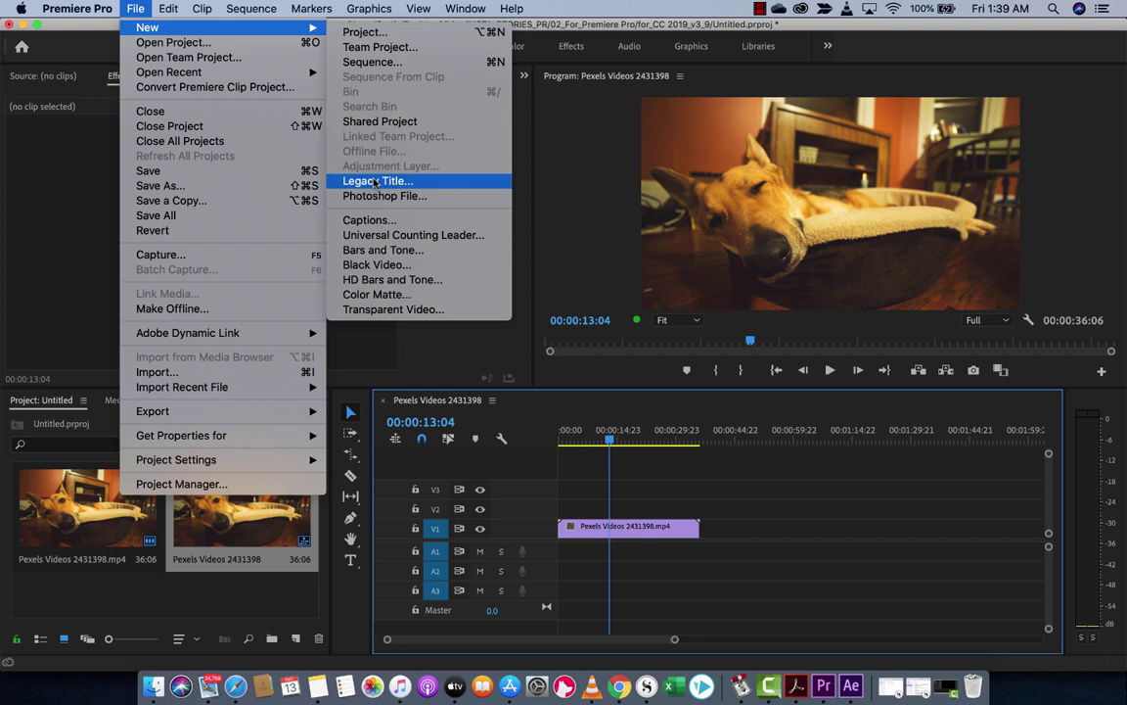
{"action": "left_click", "coordinate": [143, 6]}
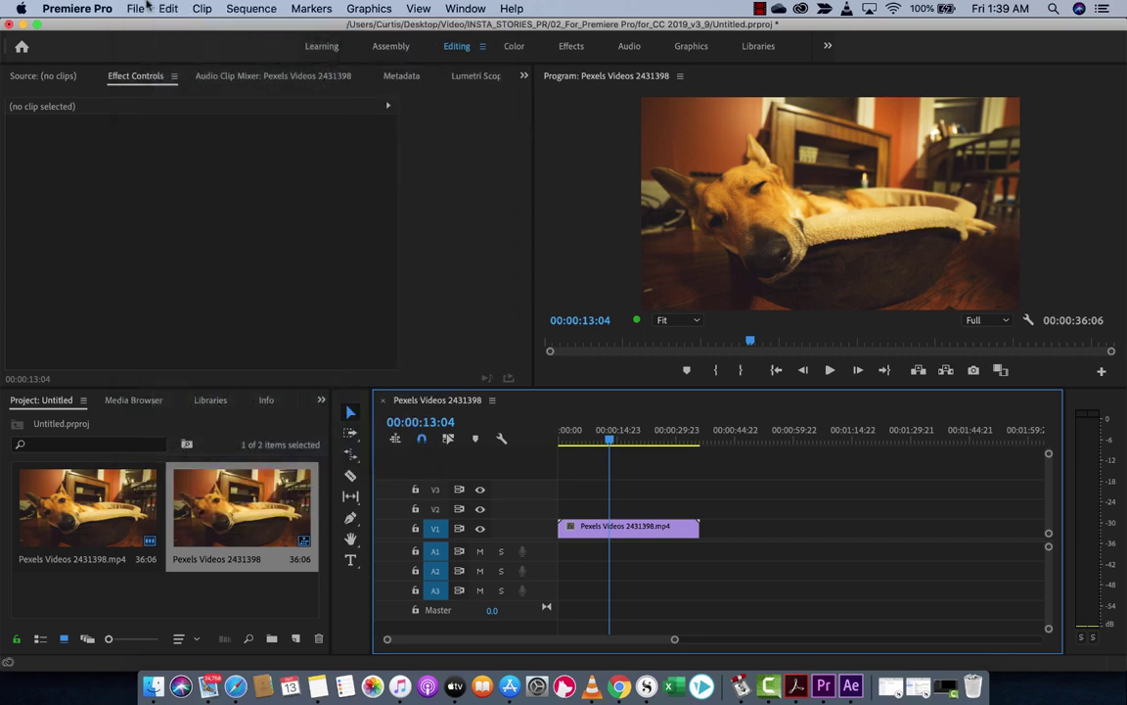
{"action": "left_click", "coordinate": [142, 5]}
{"action": "left_click", "coordinate": [142, 6]}
Play the clip from 00:00:06:00 and stop at 00:00:10:15.
{"action": "left_click", "coordinate": [583, 439]}
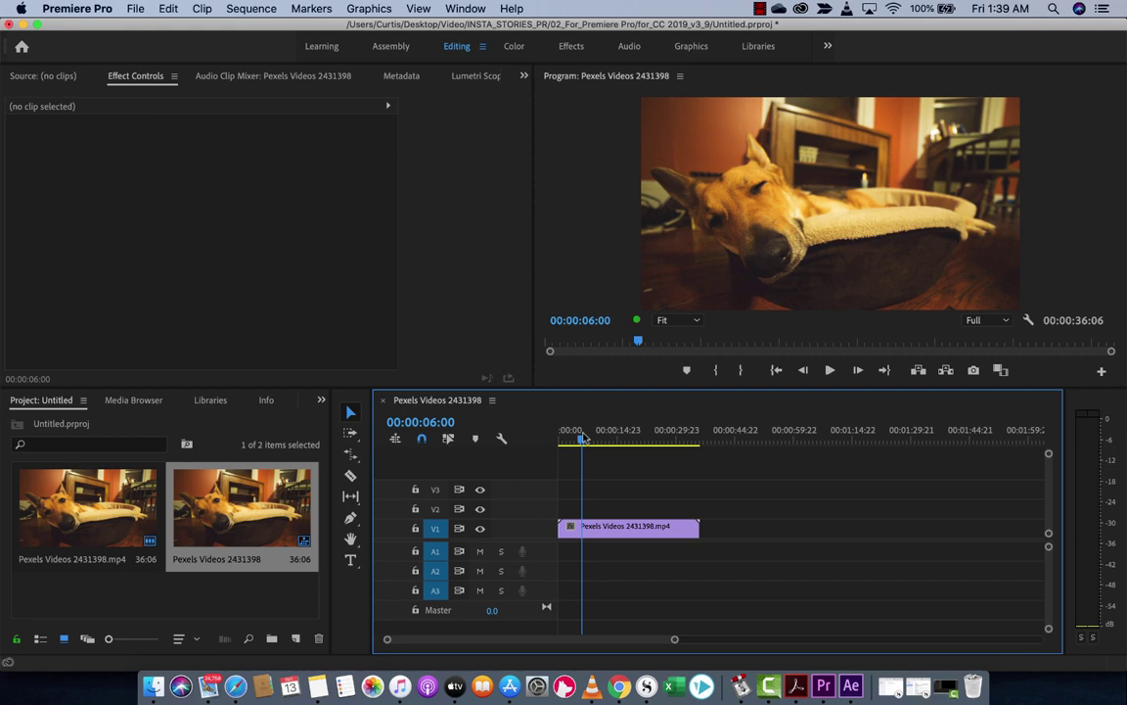
{"action": "key", "text": "Right"}
{"action": "key", "text": "Right"}
{"action": "key", "text": "Right"}
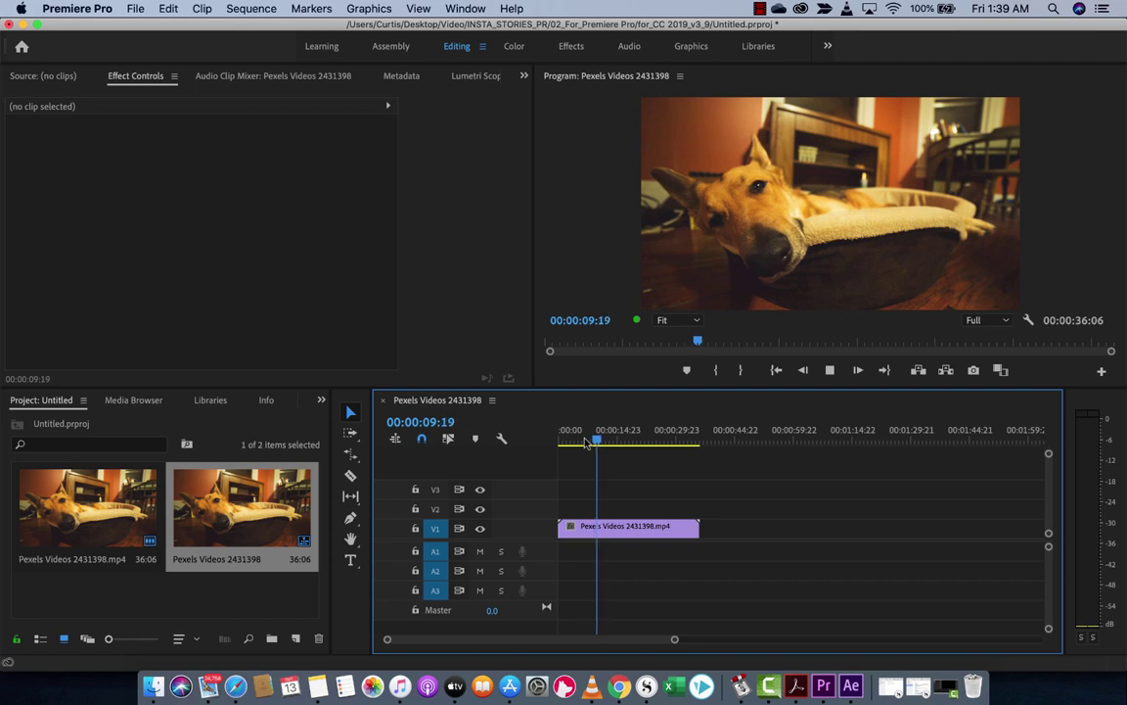
{"action": "key", "text": "space"}
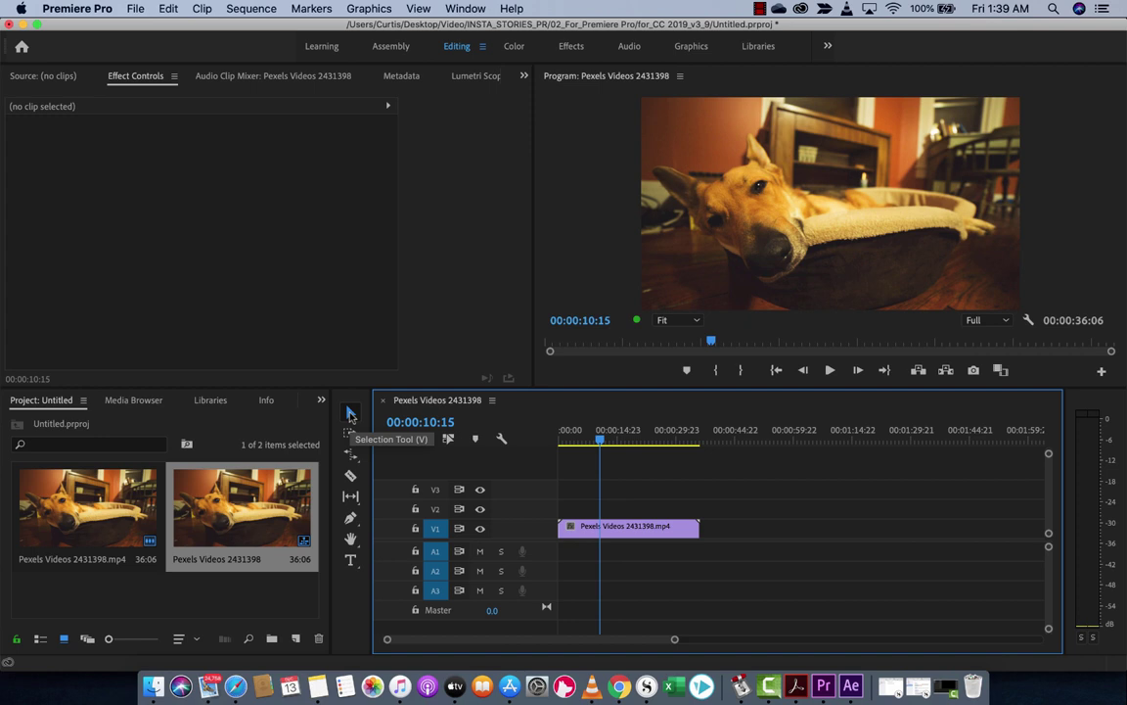
Switch to the horizontal Type Tool and move the playhead to about 00:00:13:14.
{"action": "left_click", "coordinate": [353, 564]}
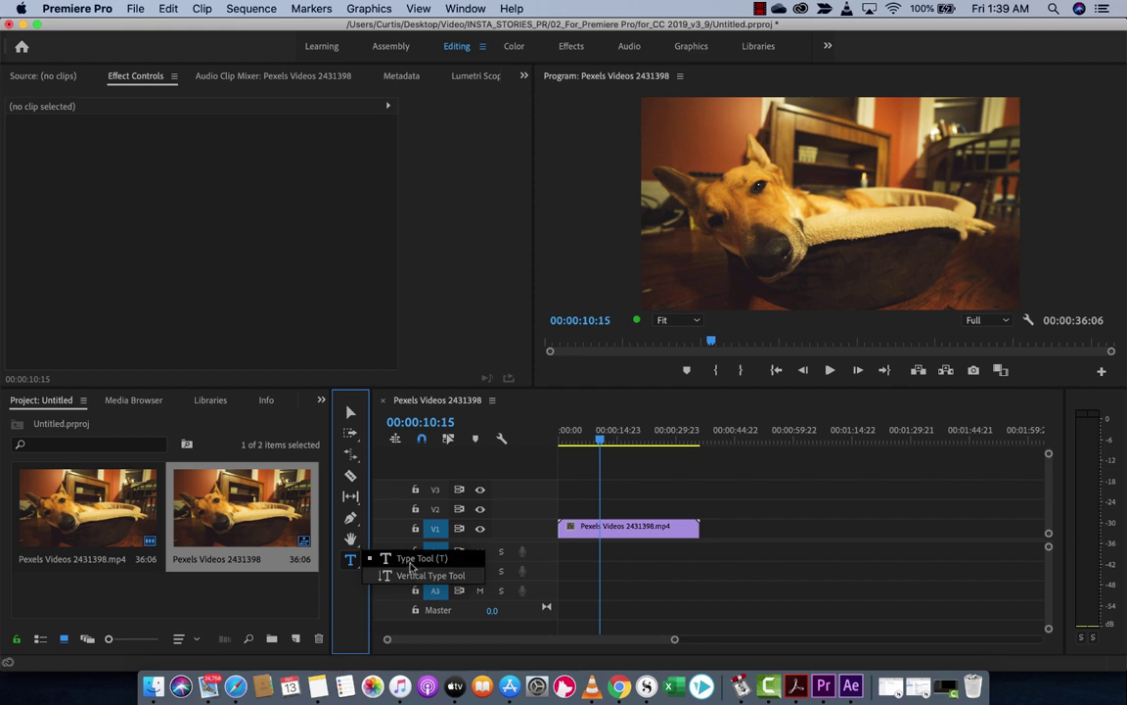
{"action": "left_click", "coordinate": [412, 564]}
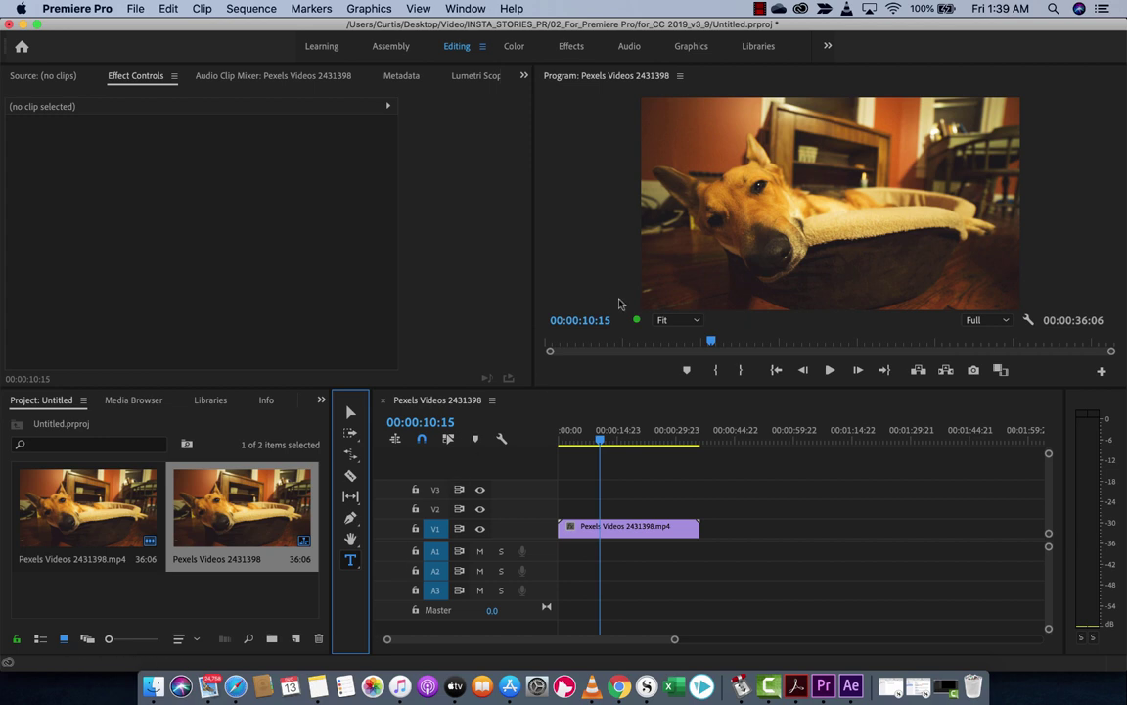
{"action": "left_click_drag", "start_coordinate": [603, 442], "coordinate": [615, 442]}
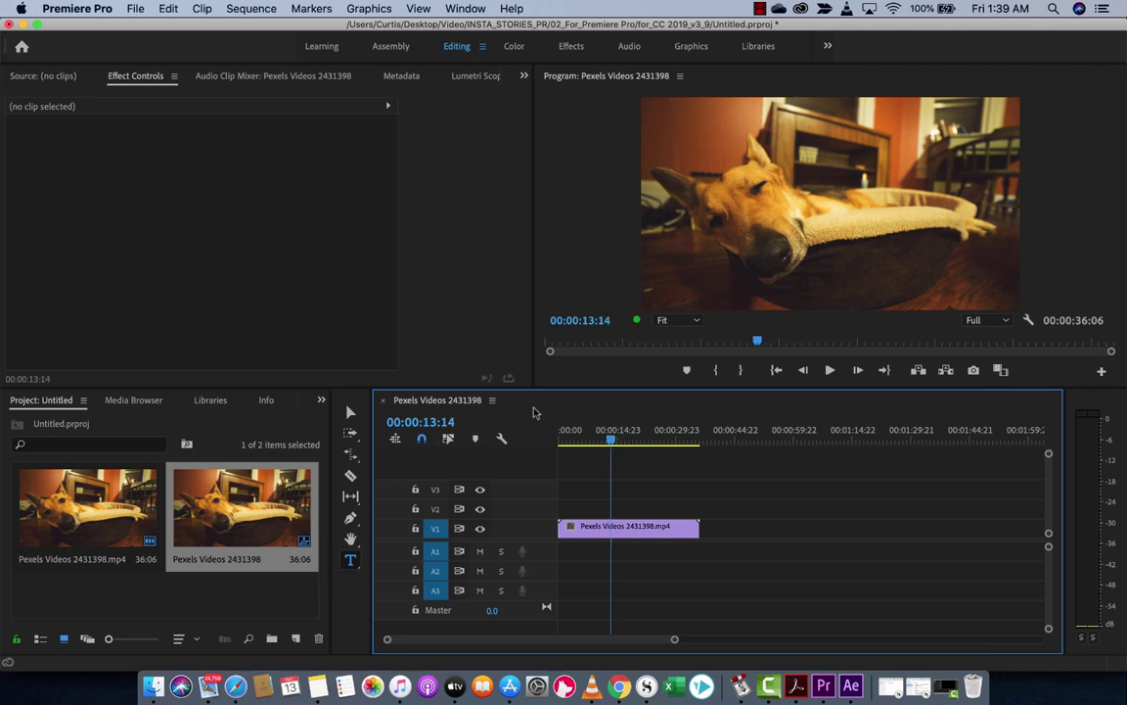
Type the caption 'DOGGO IS TIRED' near the top-left of the video.
{"action": "left_click", "coordinate": [662, 125]}
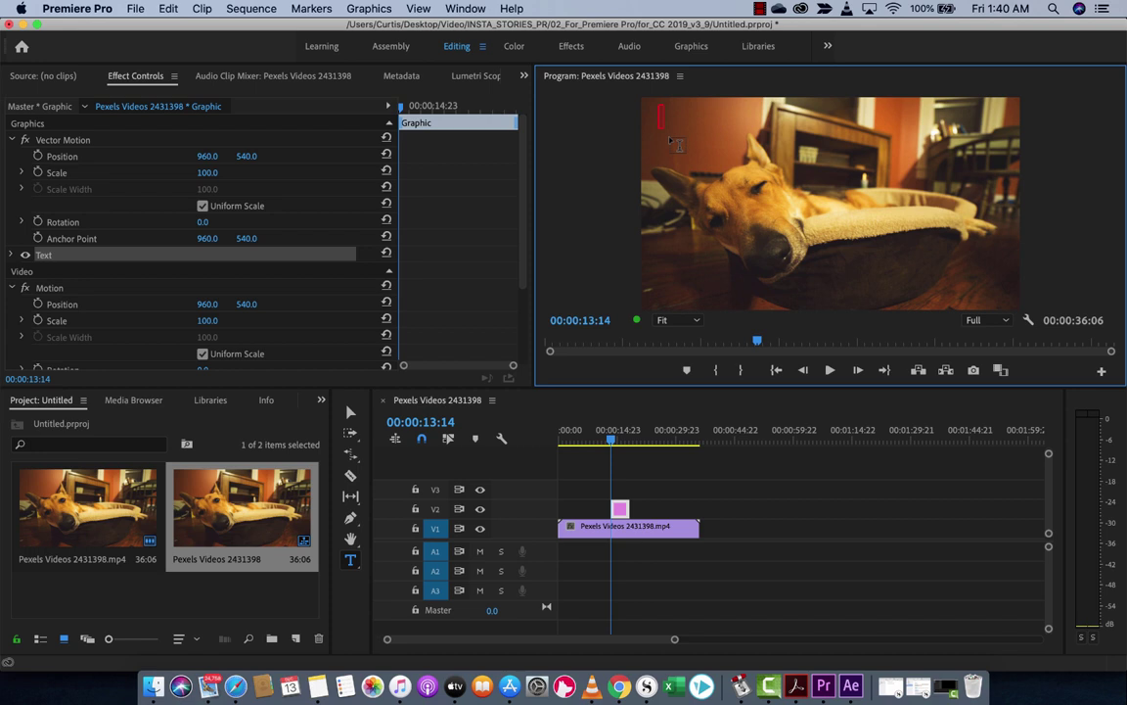
{"action": "type", "text": "DOGGO IS T"}
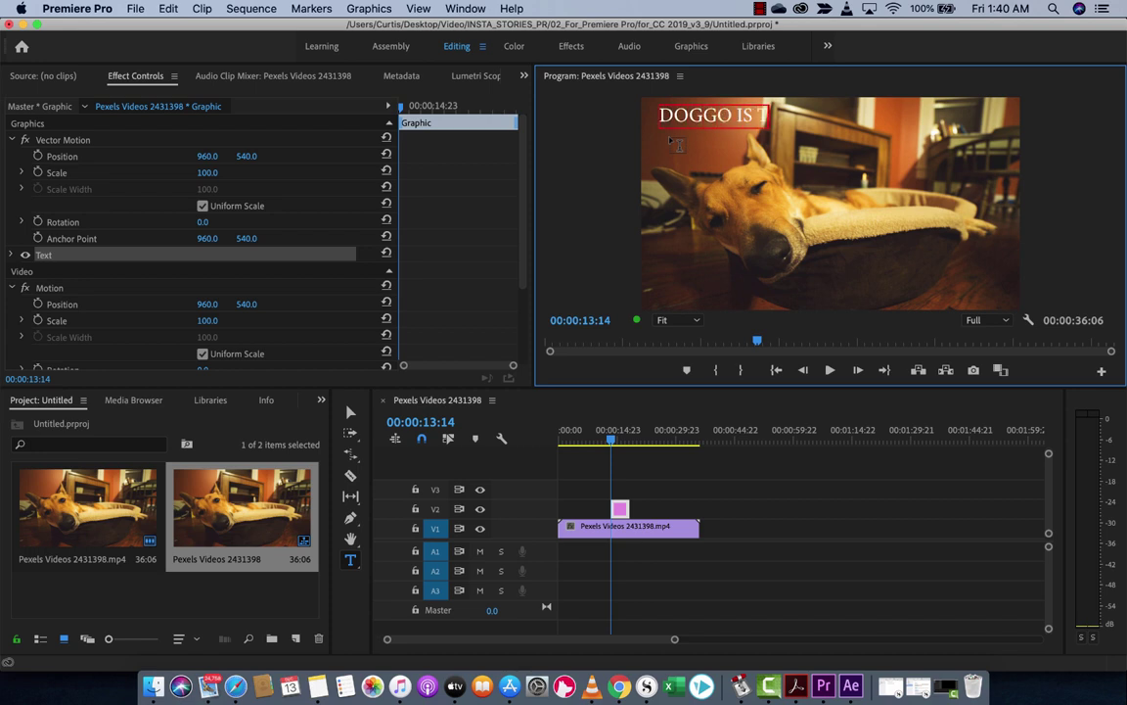
{"action": "type", "text": "IRED"}
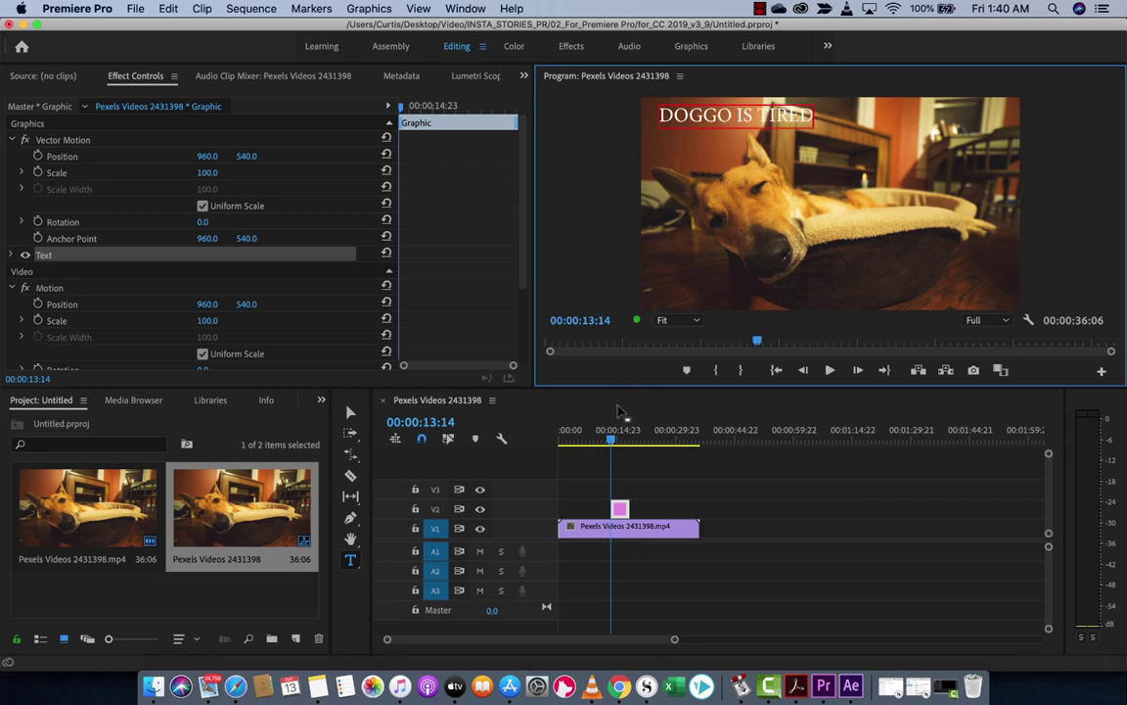
{"action": "left_click", "coordinate": [613, 441]}
{"action": "left_click_drag", "start_coordinate": [613, 440], "coordinate": [615, 441]}
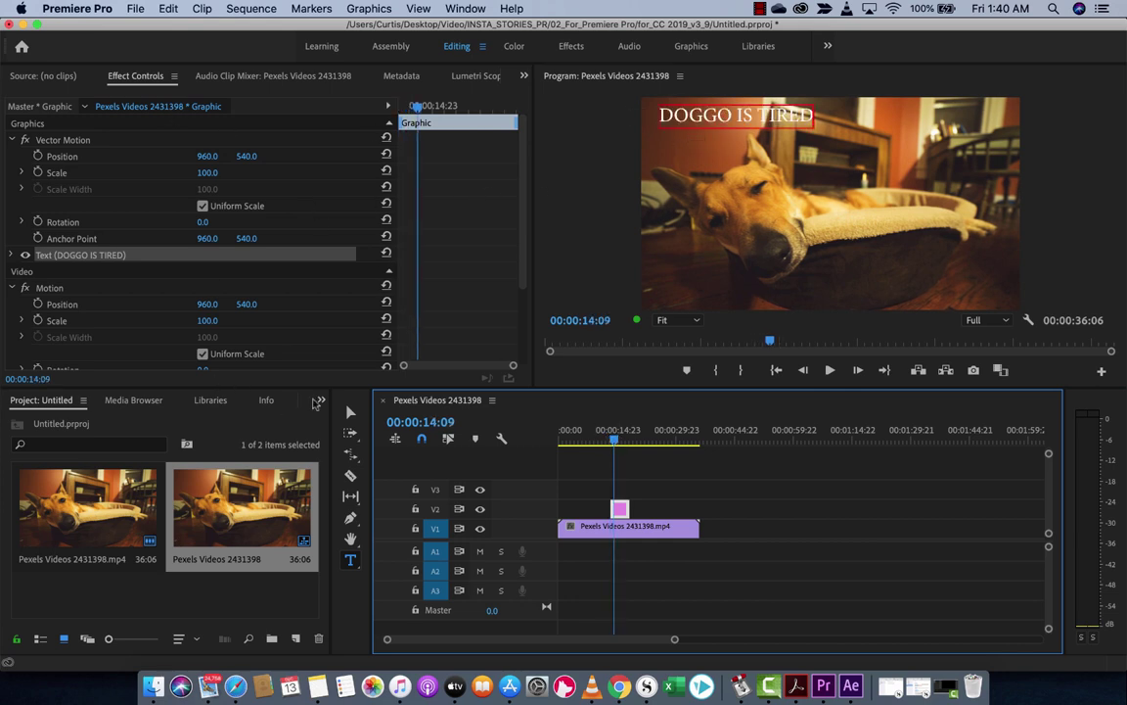
With the Selection tool, nudge the DOGGO IS TIRED title slightly left.
{"action": "left_click", "coordinate": [350, 412]}
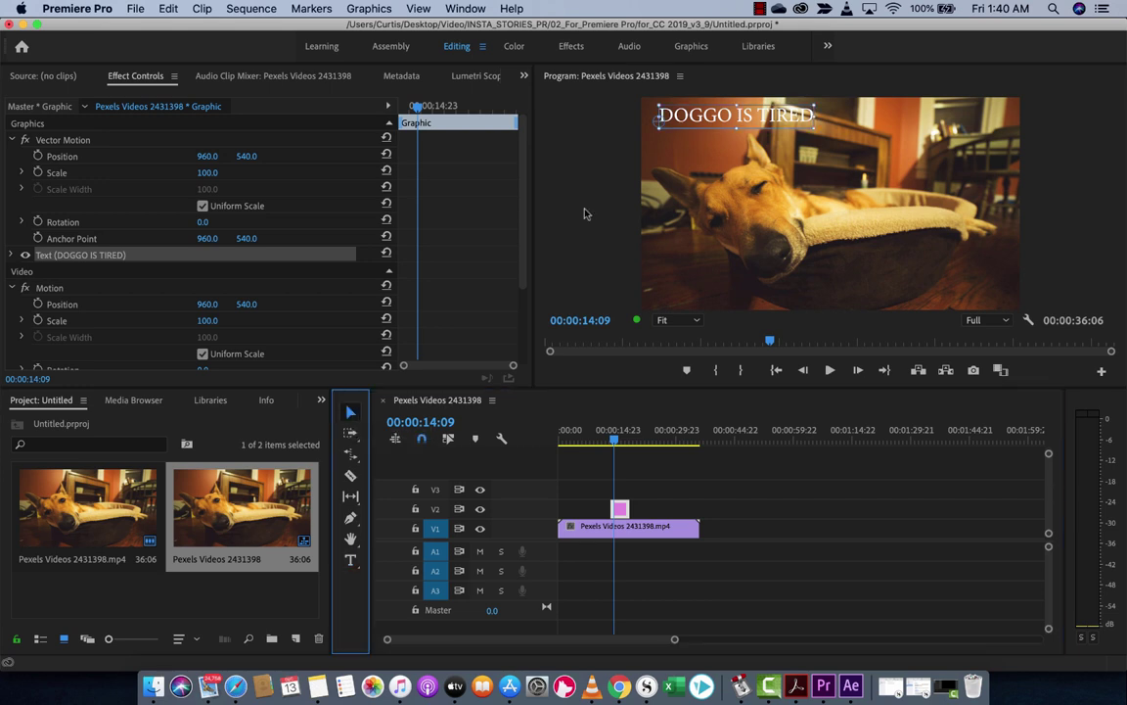
{"action": "left_click", "coordinate": [682, 117]}
{"action": "left_click_drag", "start_coordinate": [682, 118], "coordinate": [673, 123]}
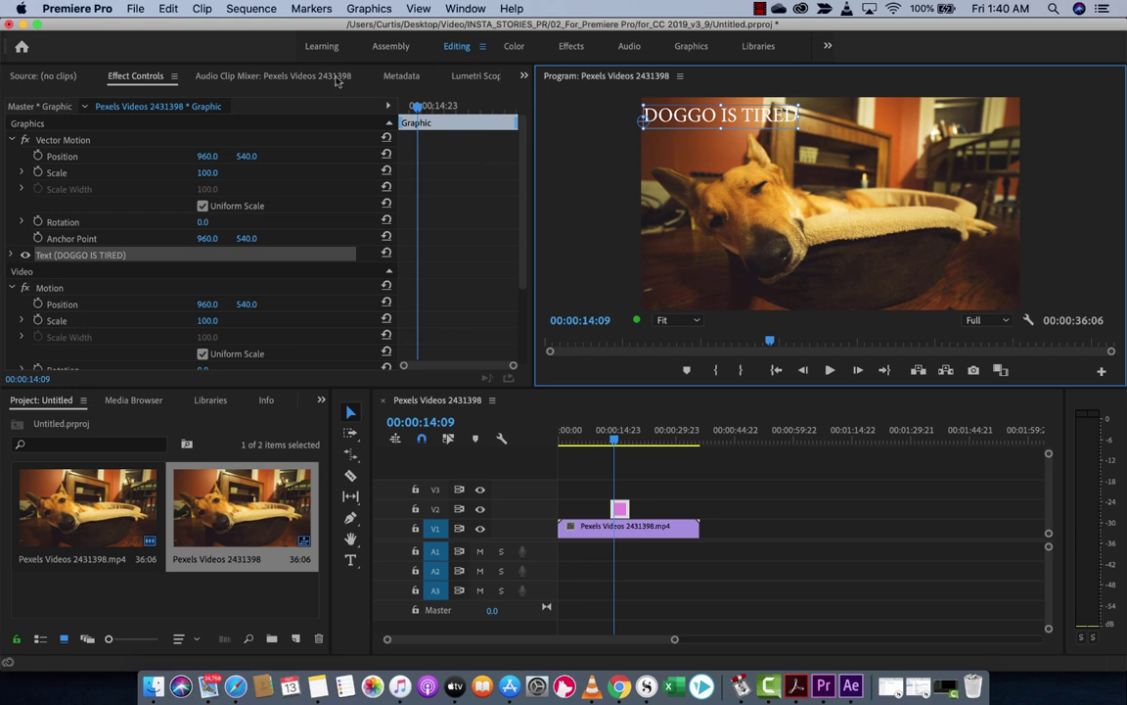
{"action": "left_click", "coordinate": [138, 83]}
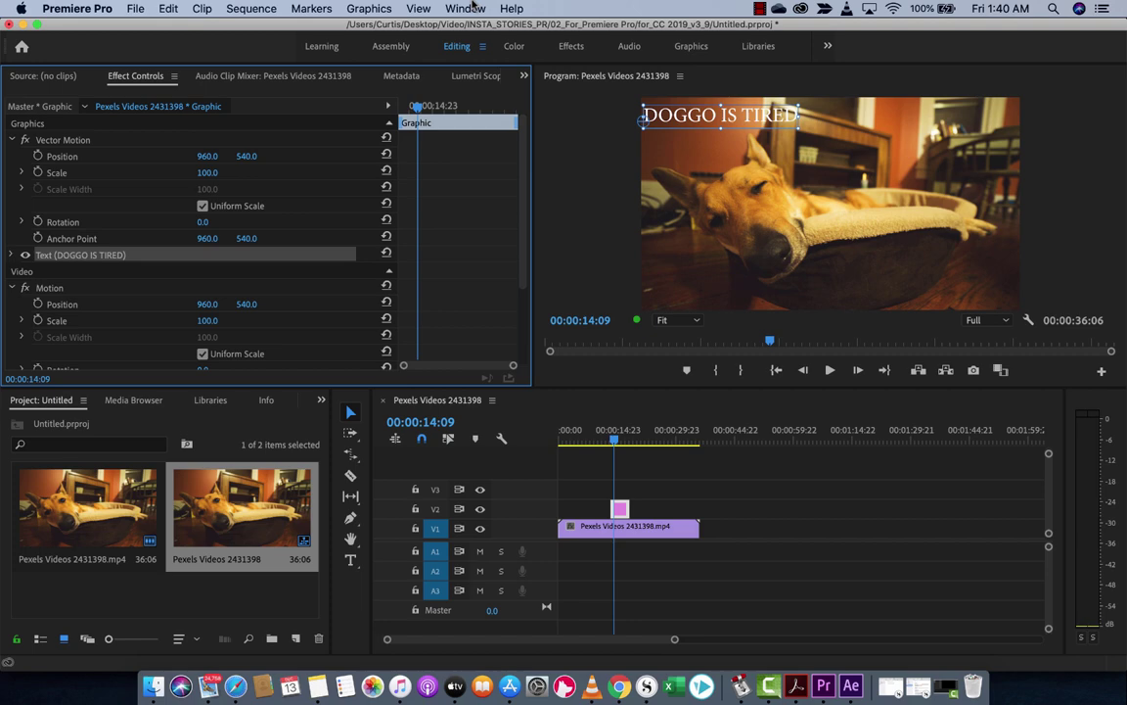
Show Effect Controls from the Window menu to reveal the title's text properties.
{"action": "left_click", "coordinate": [473, 6]}
{"action": "left_click", "coordinate": [470, 8]}
{"action": "left_click", "coordinate": [467, 8]}
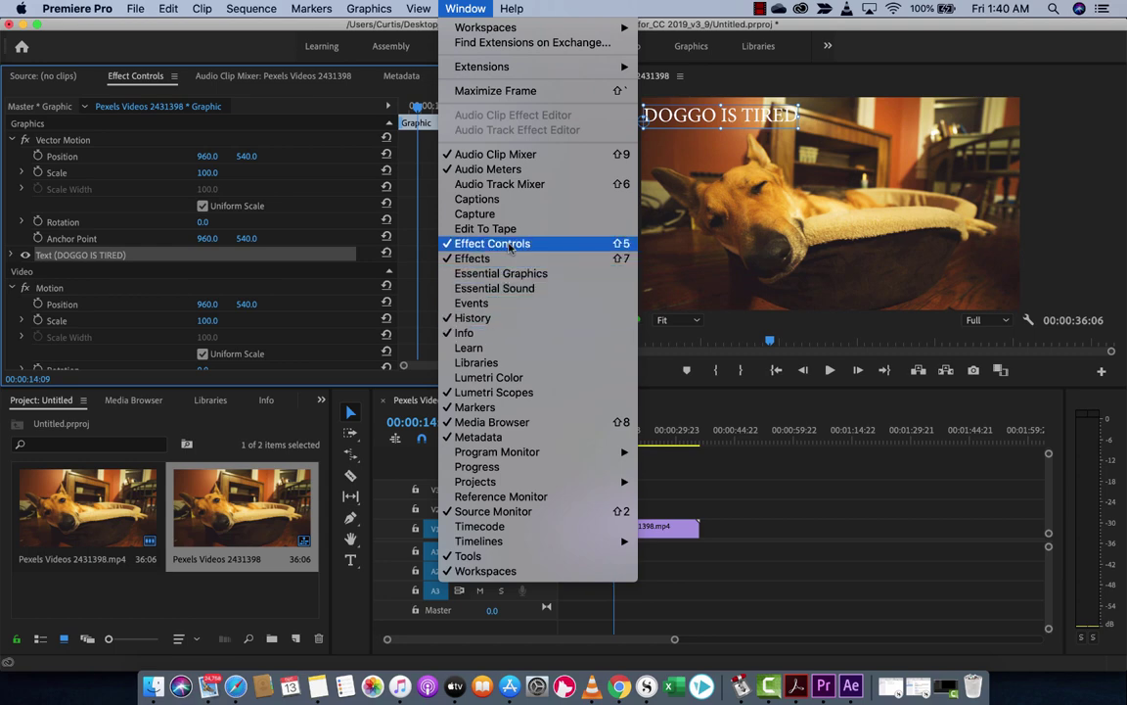
{"action": "left_click", "coordinate": [508, 244]}
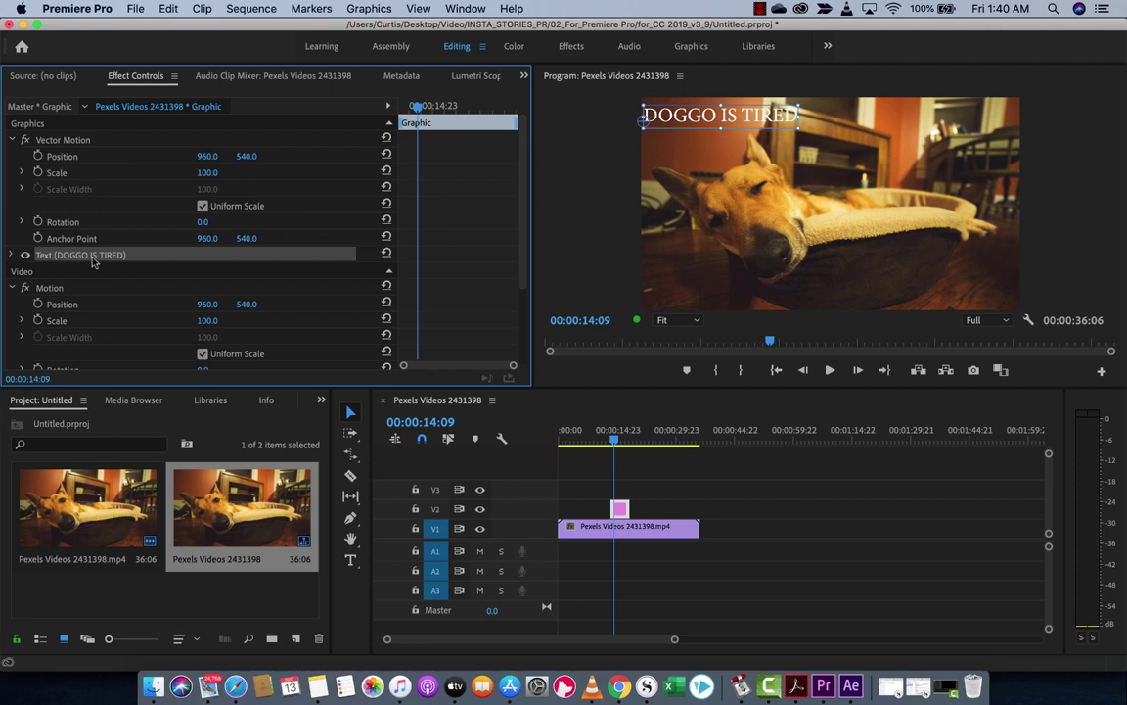
Expand the text properties and try Monaco, then Minion Pro Bold Cond, as the title font.
{"action": "left_click", "coordinate": [13, 256]}
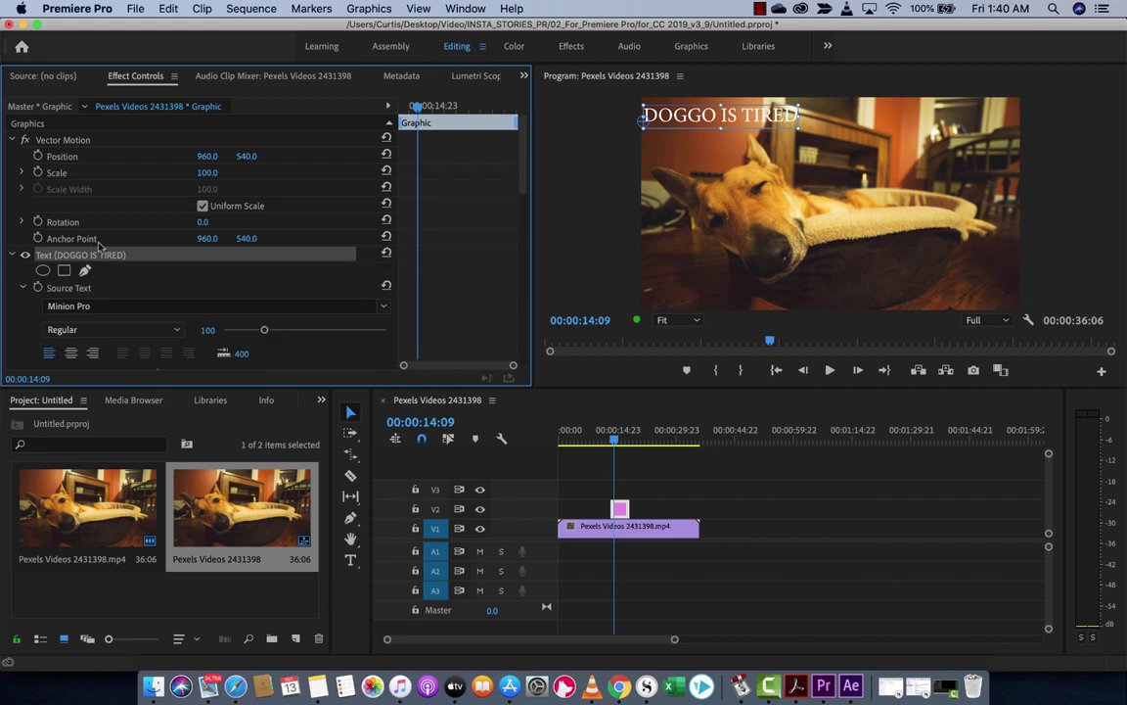
{"action": "scroll", "coordinate": [108, 242], "scroll_direction": "down", "scroll_amount": 5}
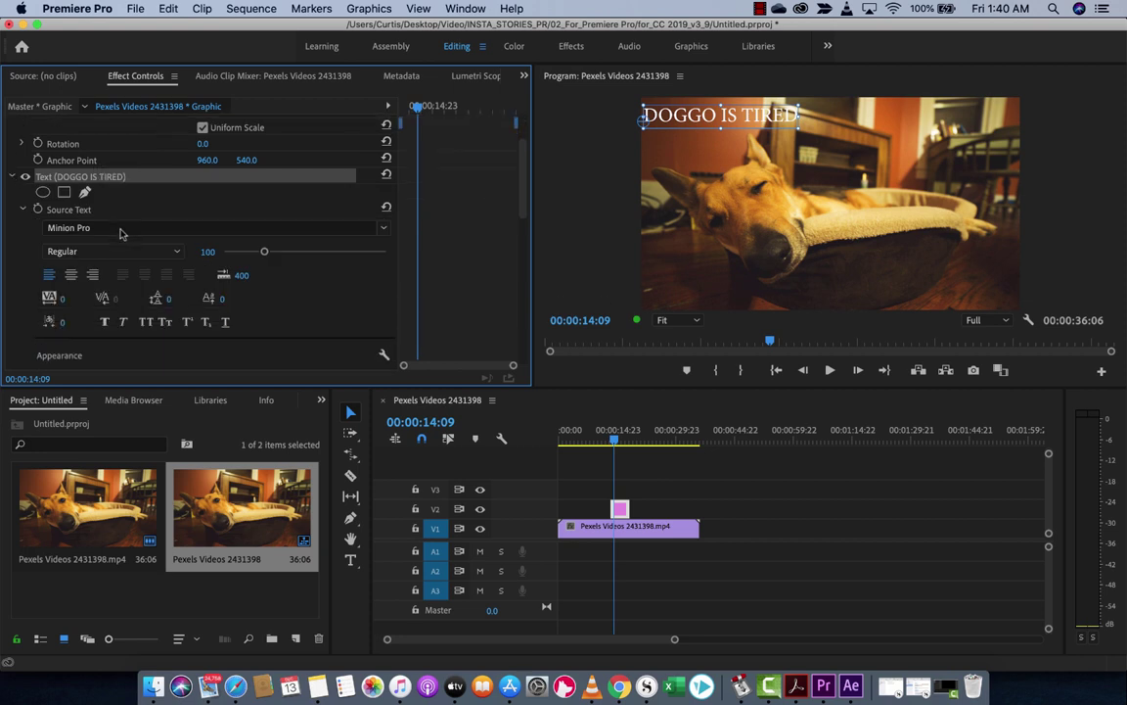
{"action": "left_click", "coordinate": [120, 228]}
{"action": "type", "text": "Monaco"}
{"action": "key", "text": "Return"}
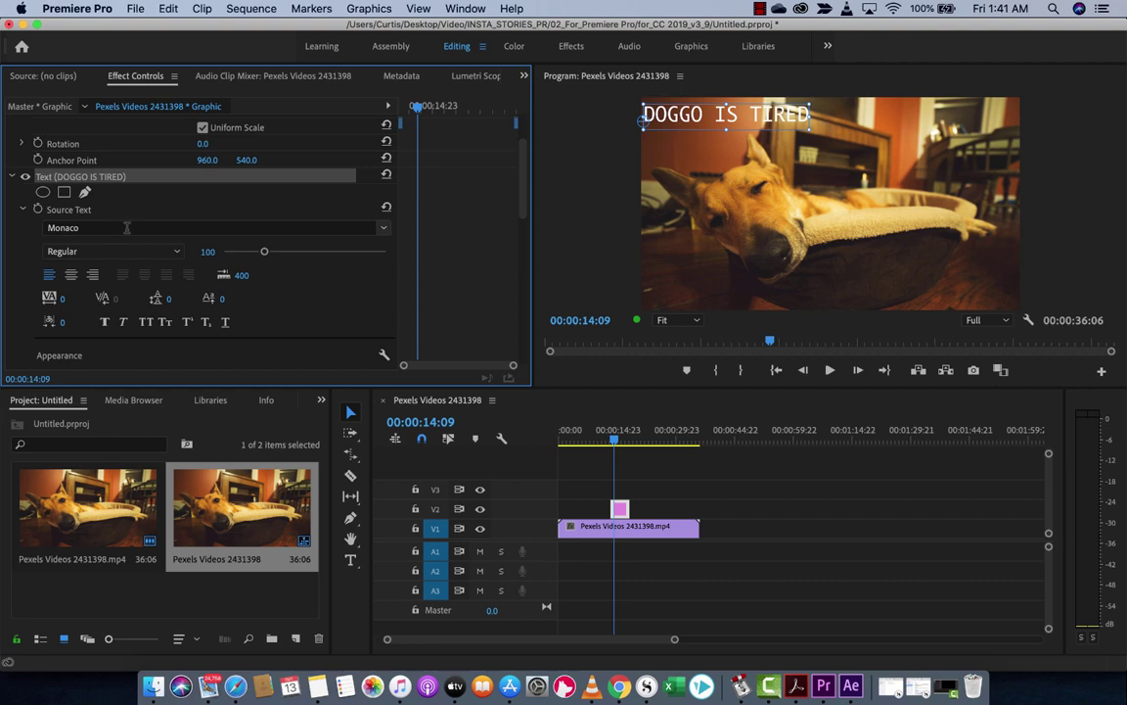
{"action": "left_click", "coordinate": [379, 230]}
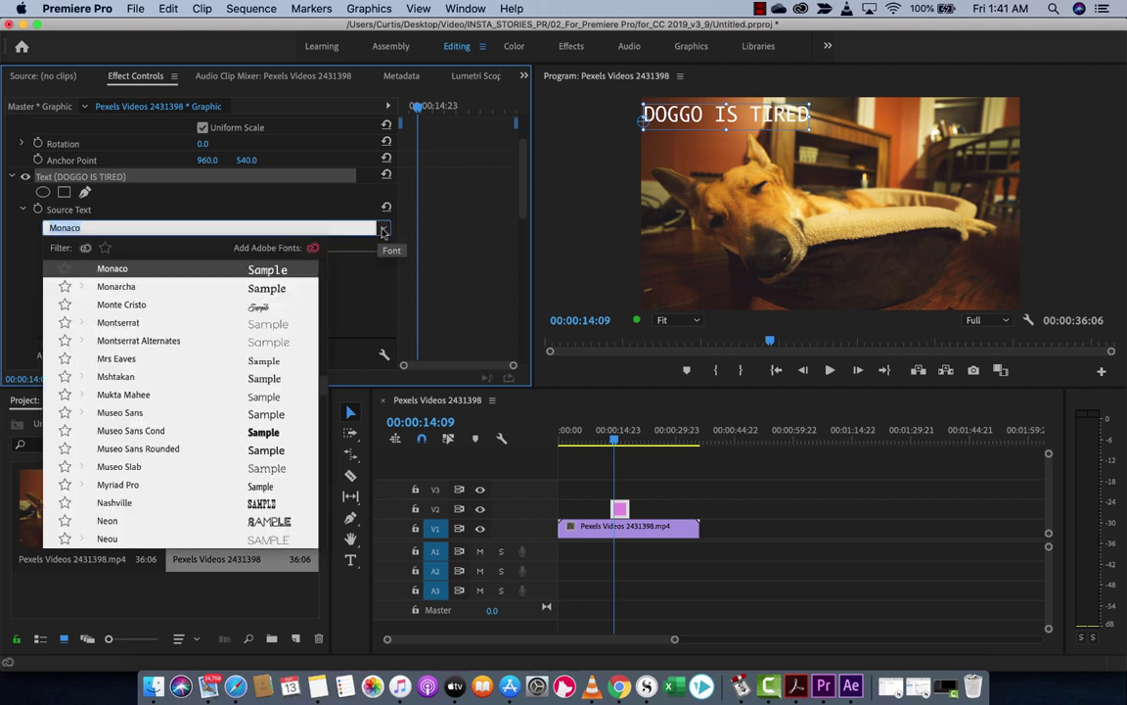
{"action": "scroll", "coordinate": [129, 274], "scroll_direction": "up", "scroll_amount": 2}
{"action": "scroll", "coordinate": [129, 284], "scroll_direction": "up", "scroll_amount": 5}
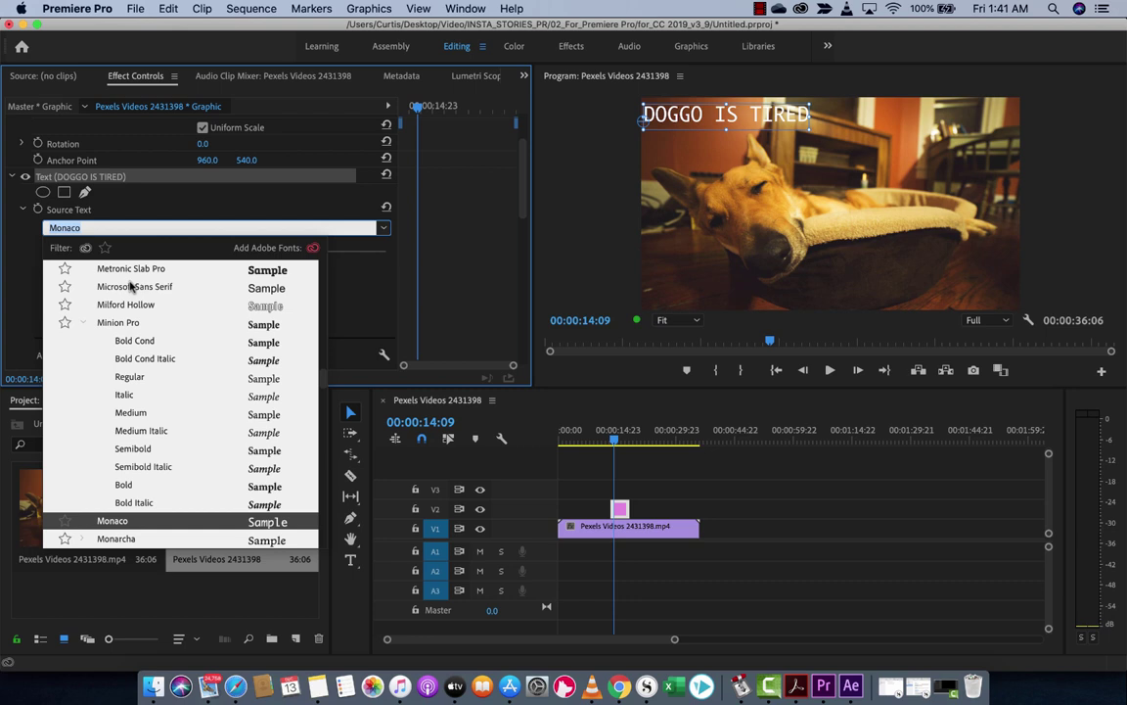
{"action": "left_click", "coordinate": [113, 290]}
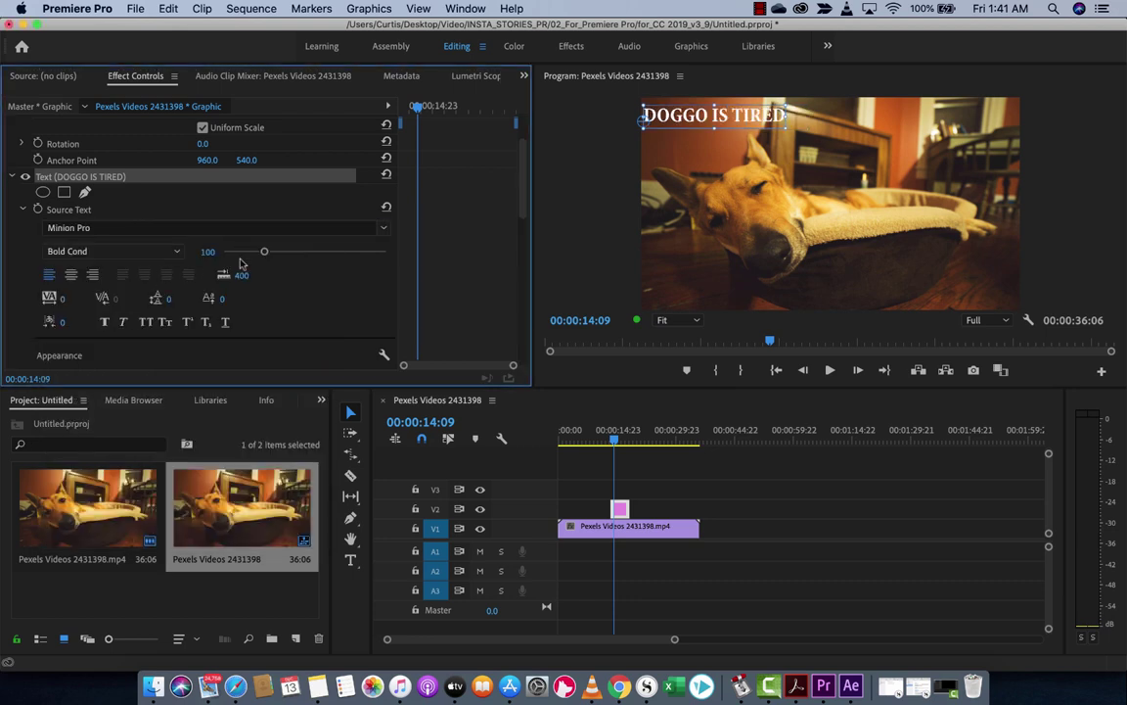
Set the title font to Helvetica Neue Light from the font list.
{"action": "left_click", "coordinate": [385, 230]}
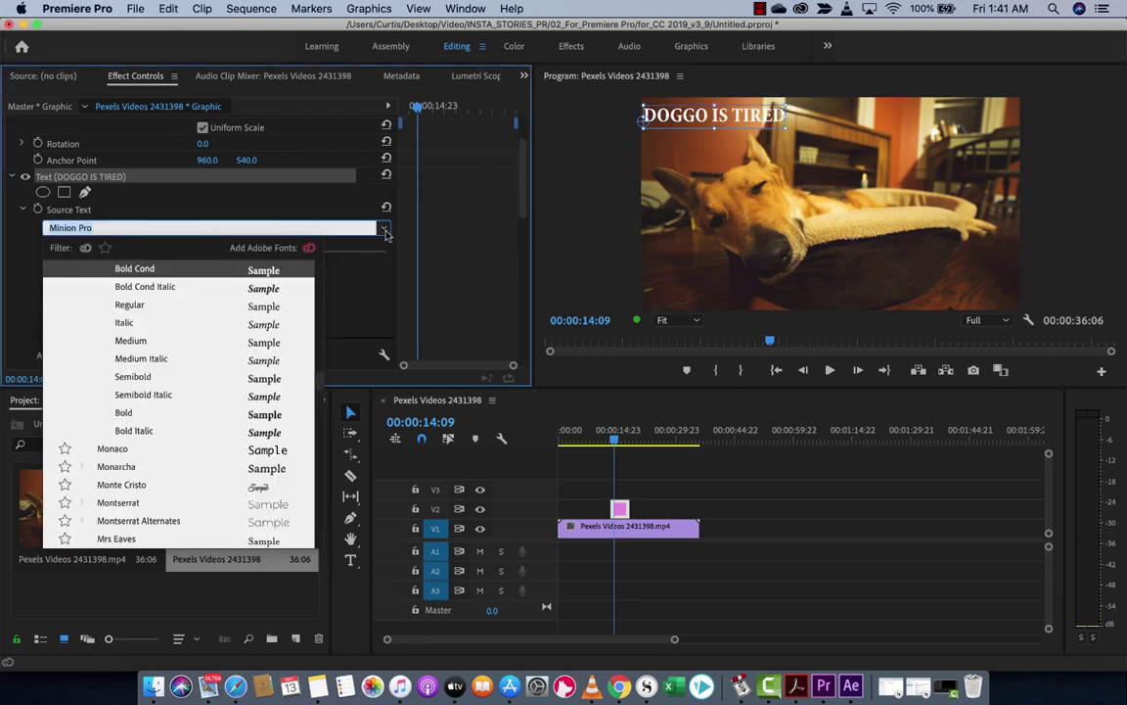
{"action": "scroll", "coordinate": [173, 303], "scroll_direction": "up", "scroll_amount": 4}
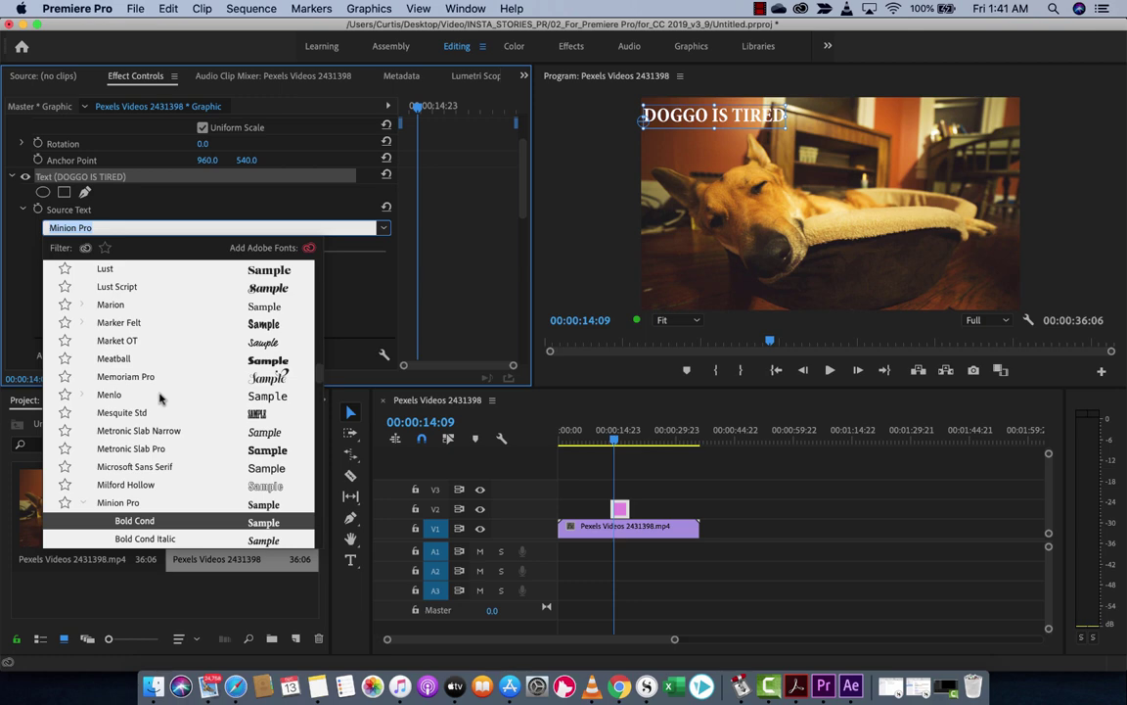
{"action": "scroll", "coordinate": [160, 396], "scroll_direction": "up", "scroll_amount": 10}
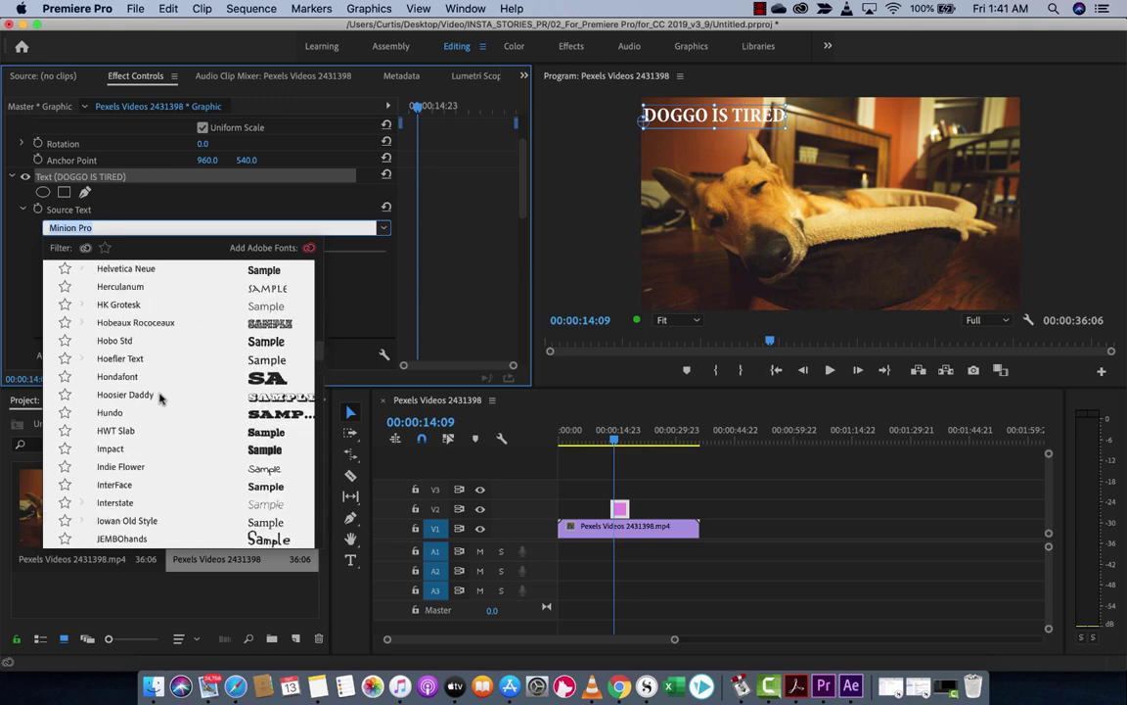
{"action": "scroll", "coordinate": [160, 396], "scroll_direction": "up", "scroll_amount": 10}
{"action": "scroll", "coordinate": [159, 396], "scroll_direction": "down", "scroll_amount": 6}
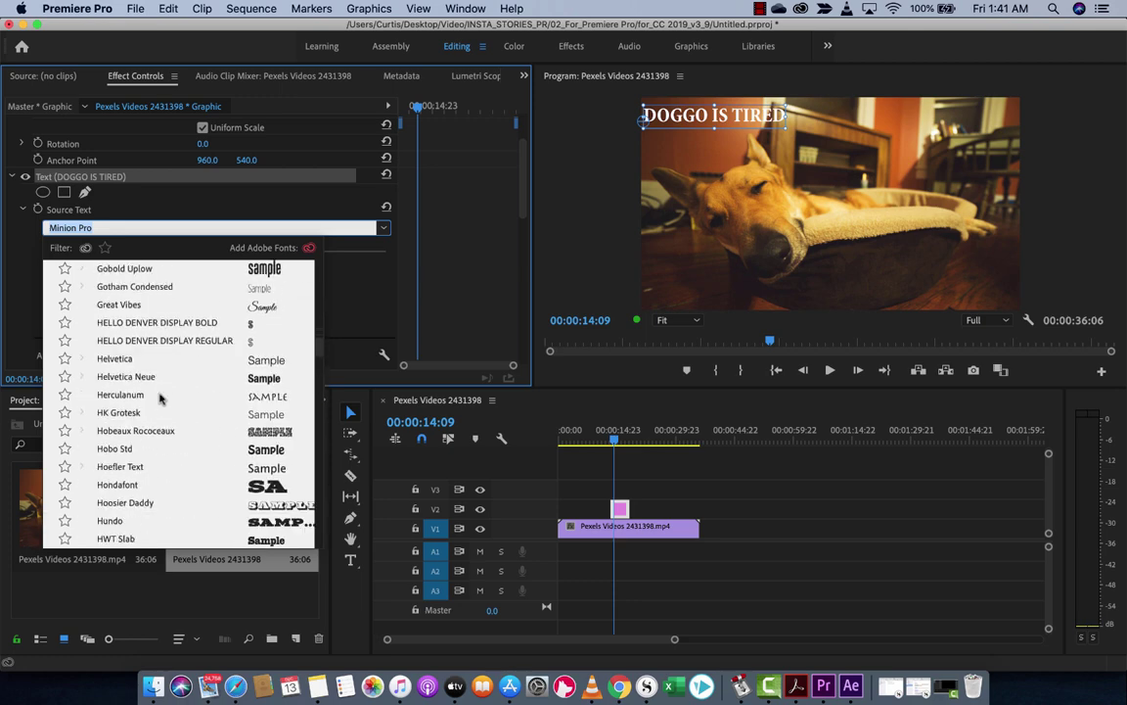
{"action": "left_click", "coordinate": [82, 377]}
{"action": "scroll", "coordinate": [142, 377], "scroll_direction": "down", "scroll_amount": 5}
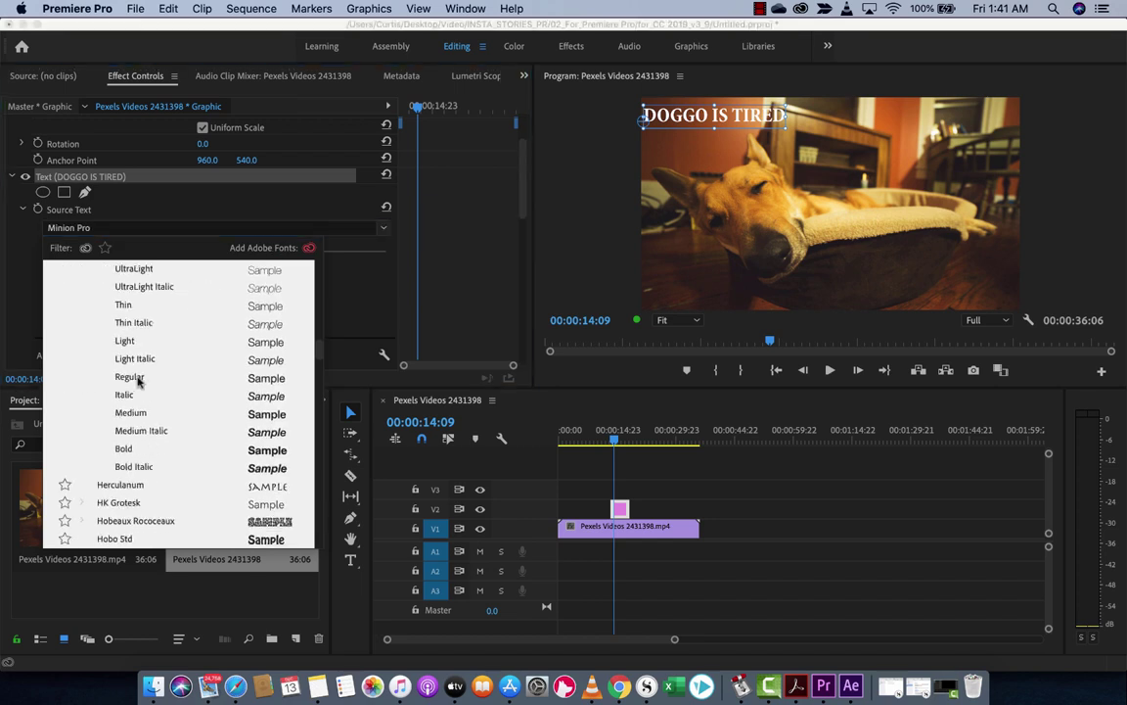
{"action": "scroll", "coordinate": [144, 377], "scroll_direction": "up", "scroll_amount": 3}
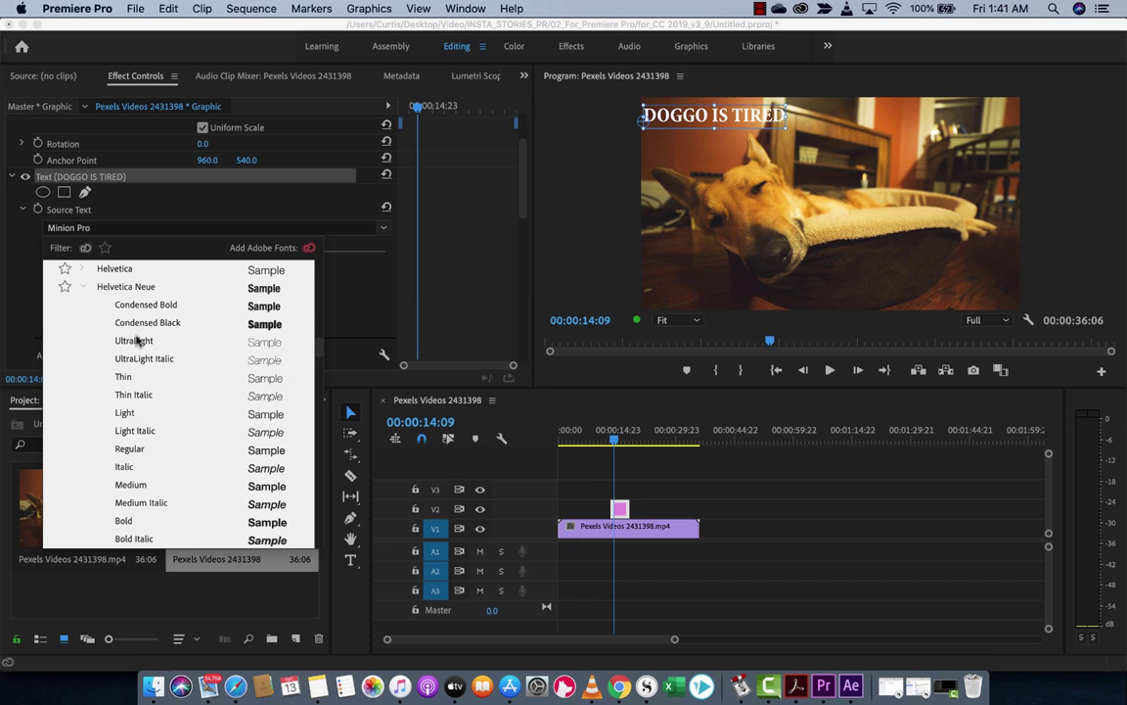
{"action": "left_click", "coordinate": [125, 412]}
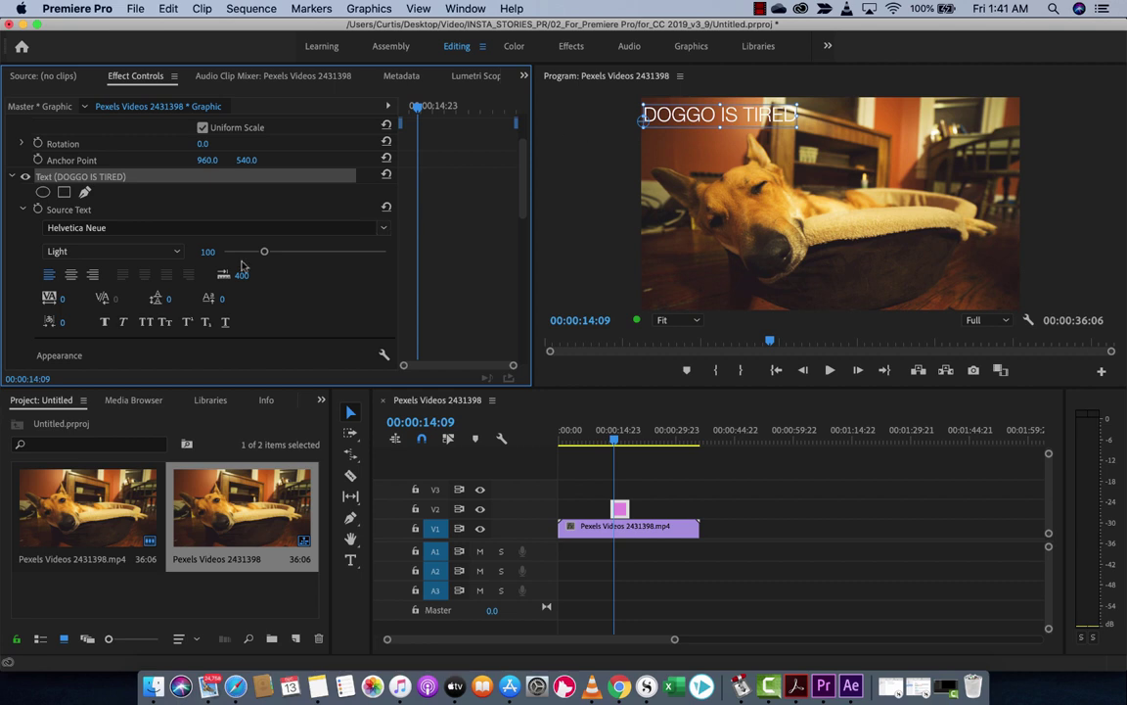
{"action": "left_click", "coordinate": [122, 251]}
Save the project, keep the Light style, enlarge the title to size 143 and nudge it lower.
{"action": "key", "text": "super+s"}
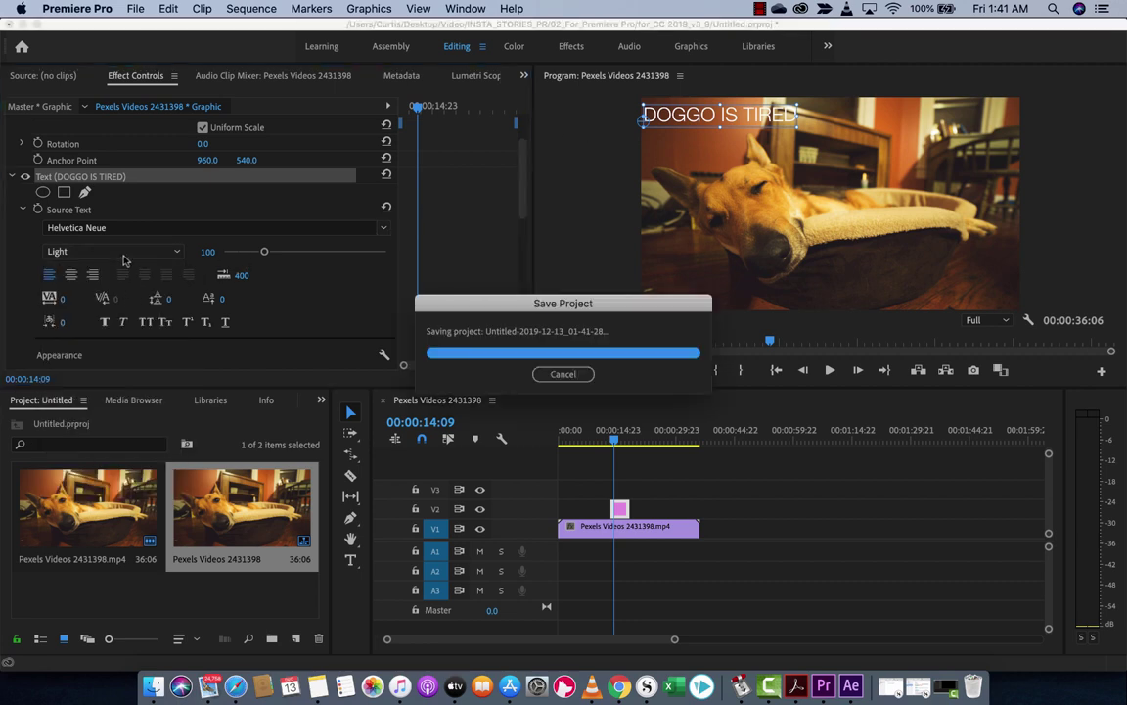
{"action": "left_click", "coordinate": [122, 254]}
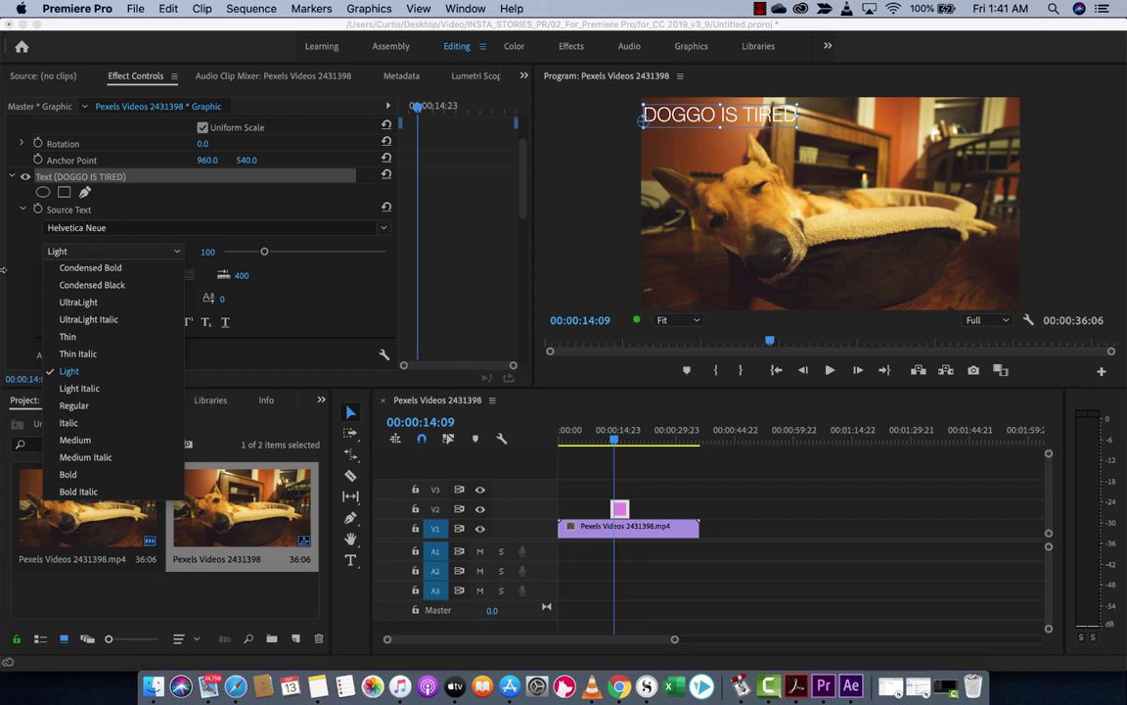
{"action": "left_click", "coordinate": [22, 234]}
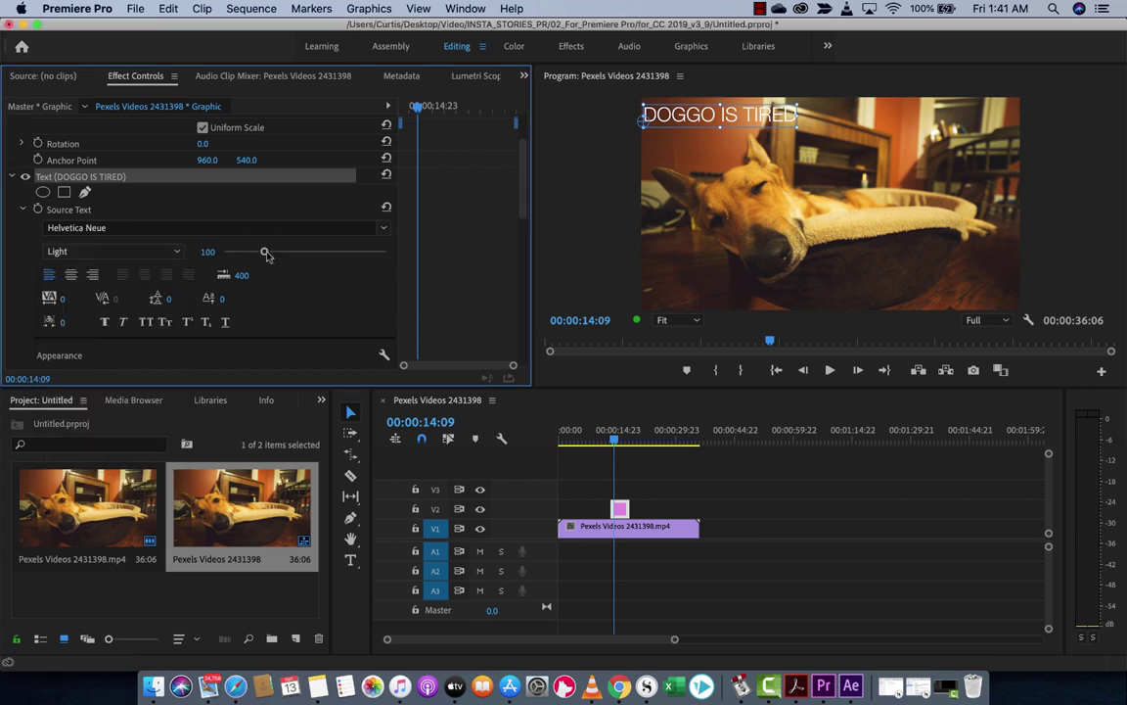
{"action": "left_click_drag", "start_coordinate": [265, 253], "coordinate": [281, 255]}
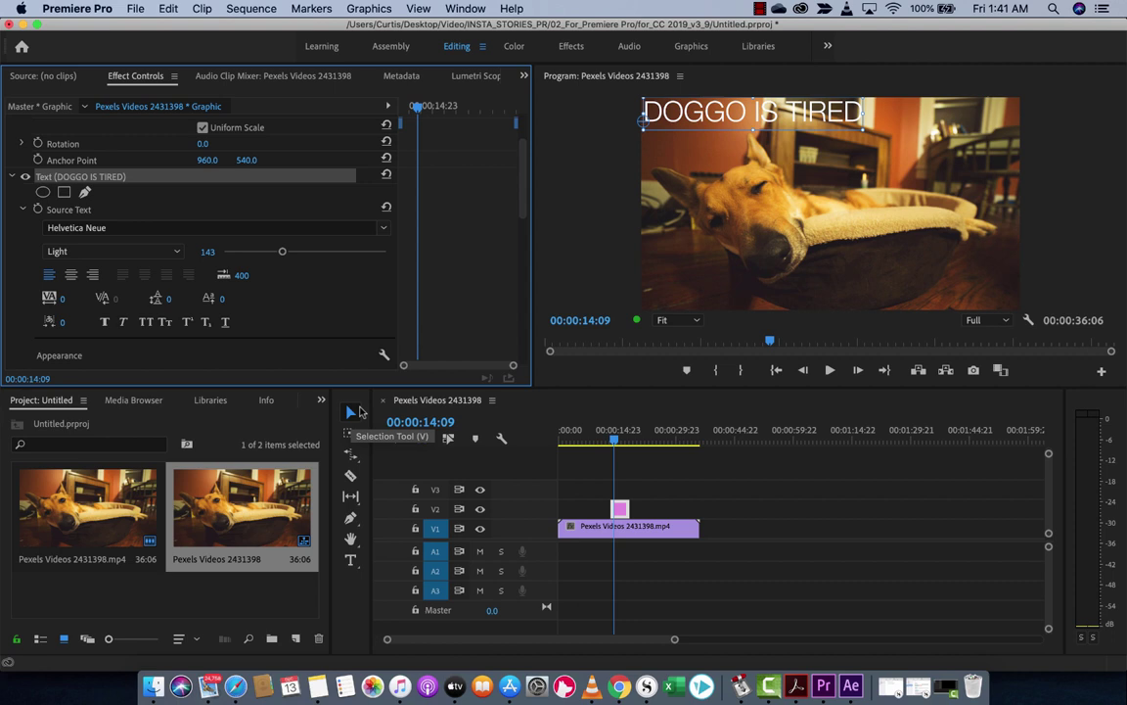
{"action": "left_click_drag", "start_coordinate": [673, 120], "coordinate": [676, 130]}
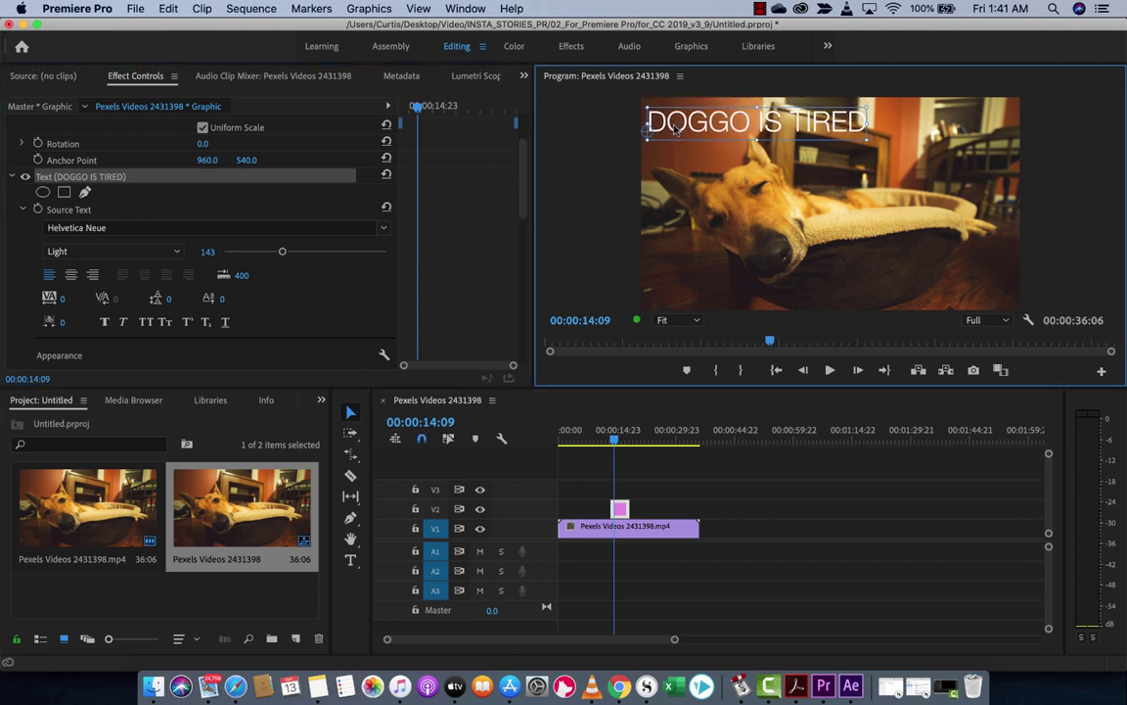
{"action": "scroll", "coordinate": [96, 288], "scroll_direction": "down", "scroll_amount": 3}
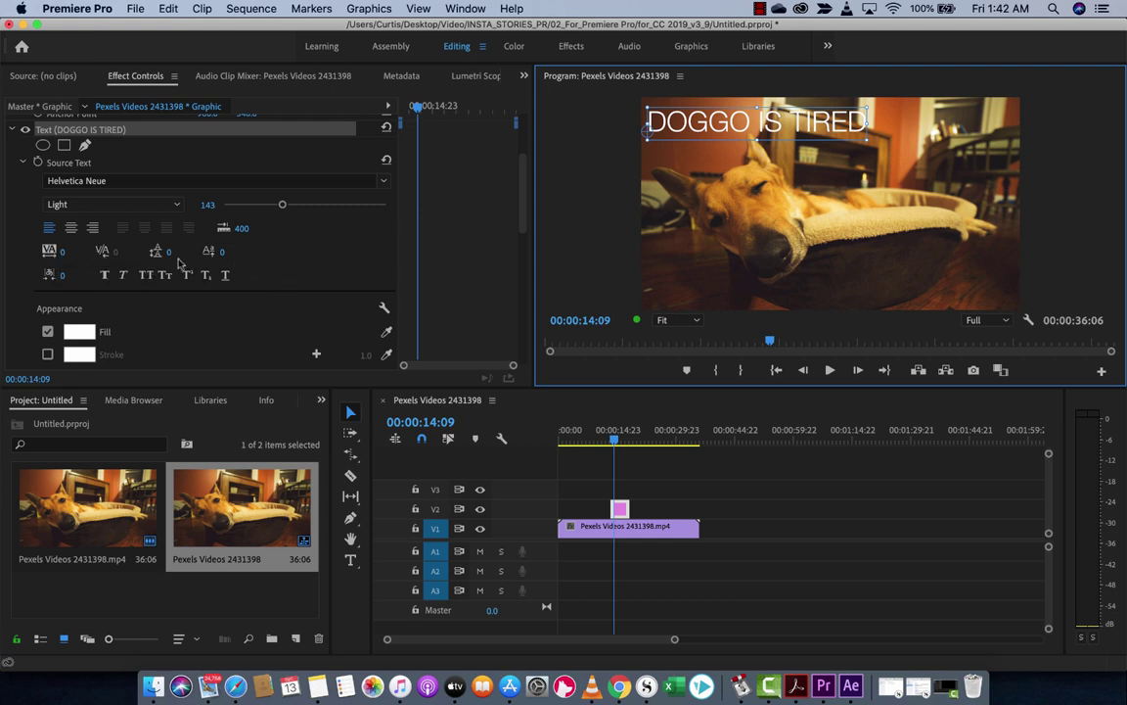
{"action": "scroll", "coordinate": [294, 303], "scroll_direction": "down", "scroll_amount": 1}
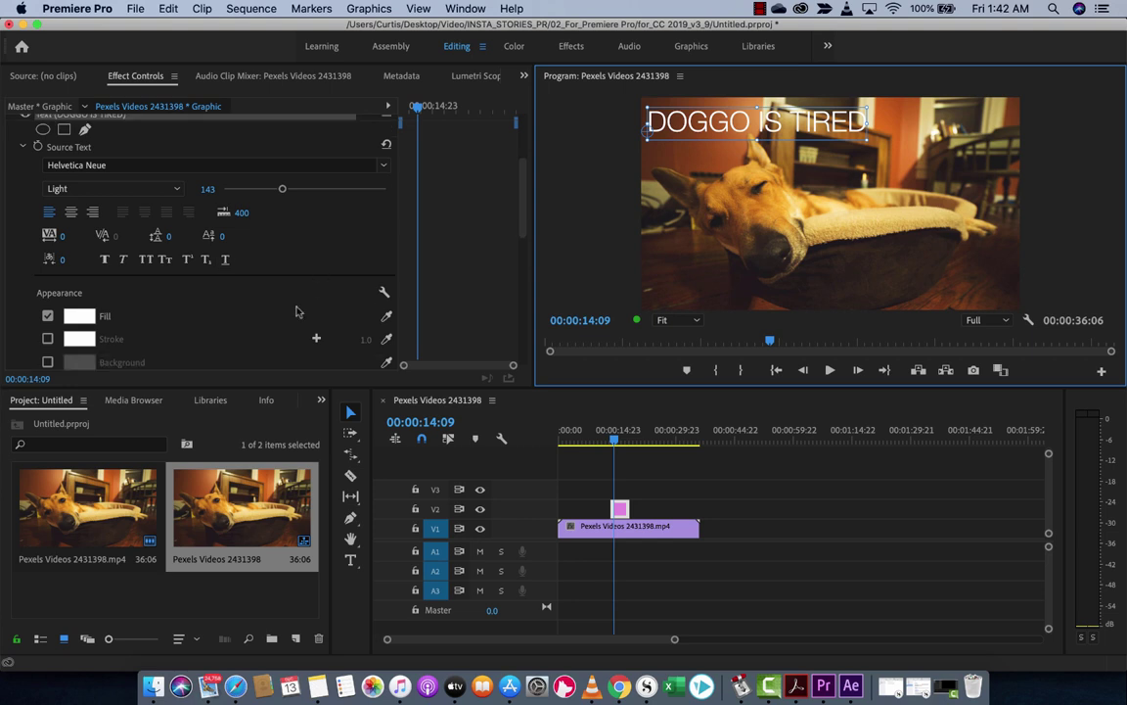
{"action": "scroll", "coordinate": [294, 264], "scroll_direction": "down", "scroll_amount": 1}
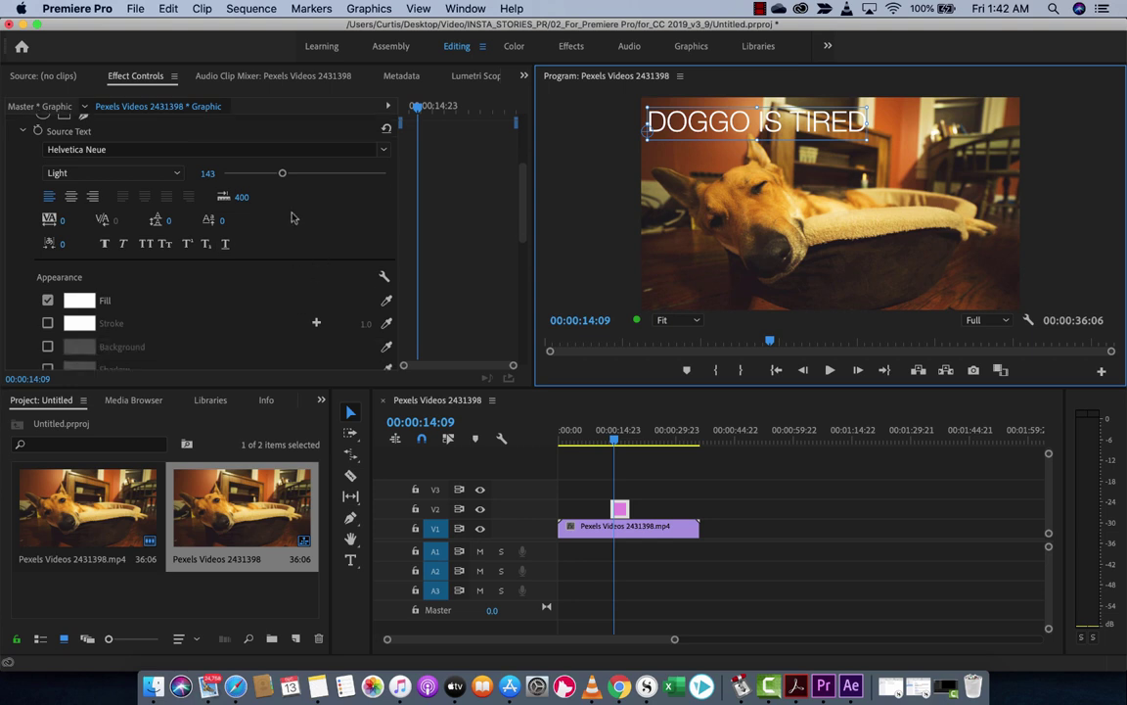
{"action": "left_click", "coordinate": [104, 245]}
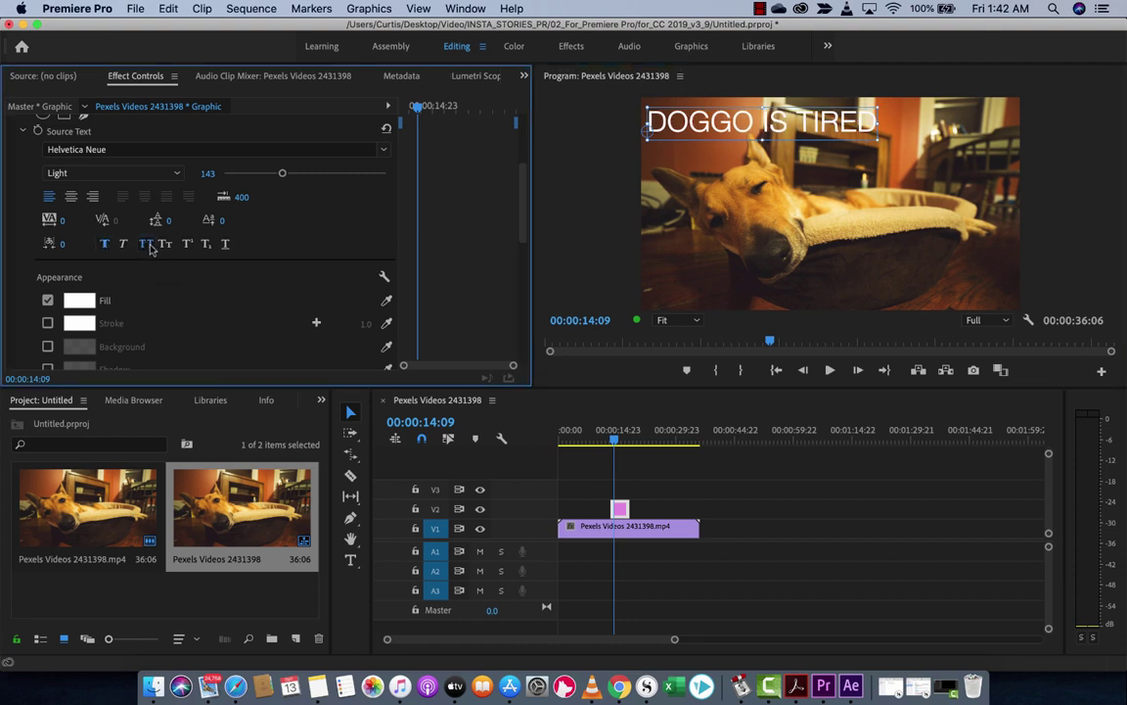
{"action": "left_click", "coordinate": [123, 243]}
{"action": "left_click", "coordinate": [104, 244]}
{"action": "left_click", "coordinate": [123, 244]}
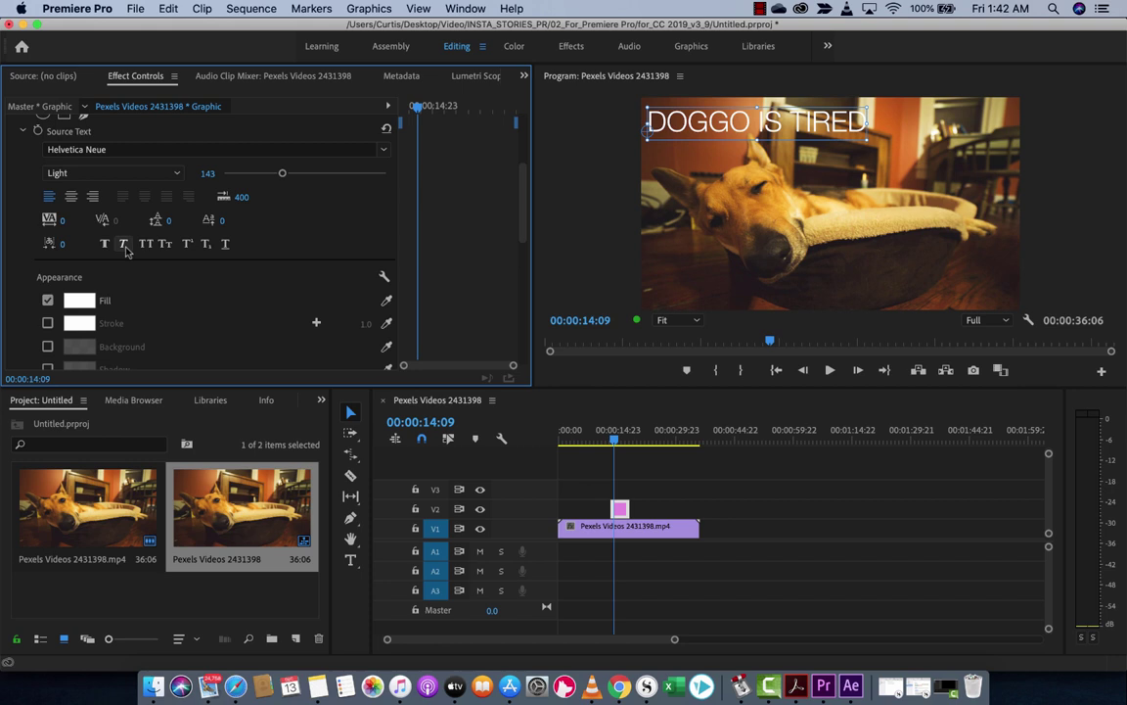
{"action": "scroll", "coordinate": [132, 253], "scroll_direction": "down", "scroll_amount": 2}
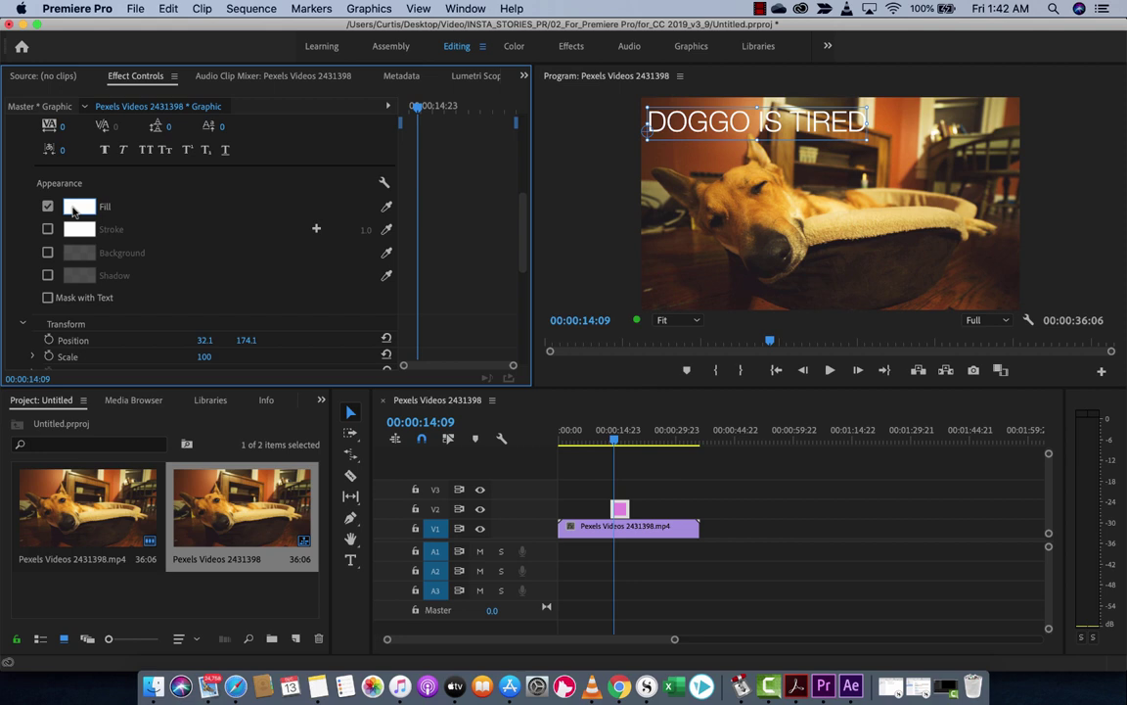
Change the title's fill colour from white to blue 000EDB.
{"action": "left_click", "coordinate": [74, 212]}
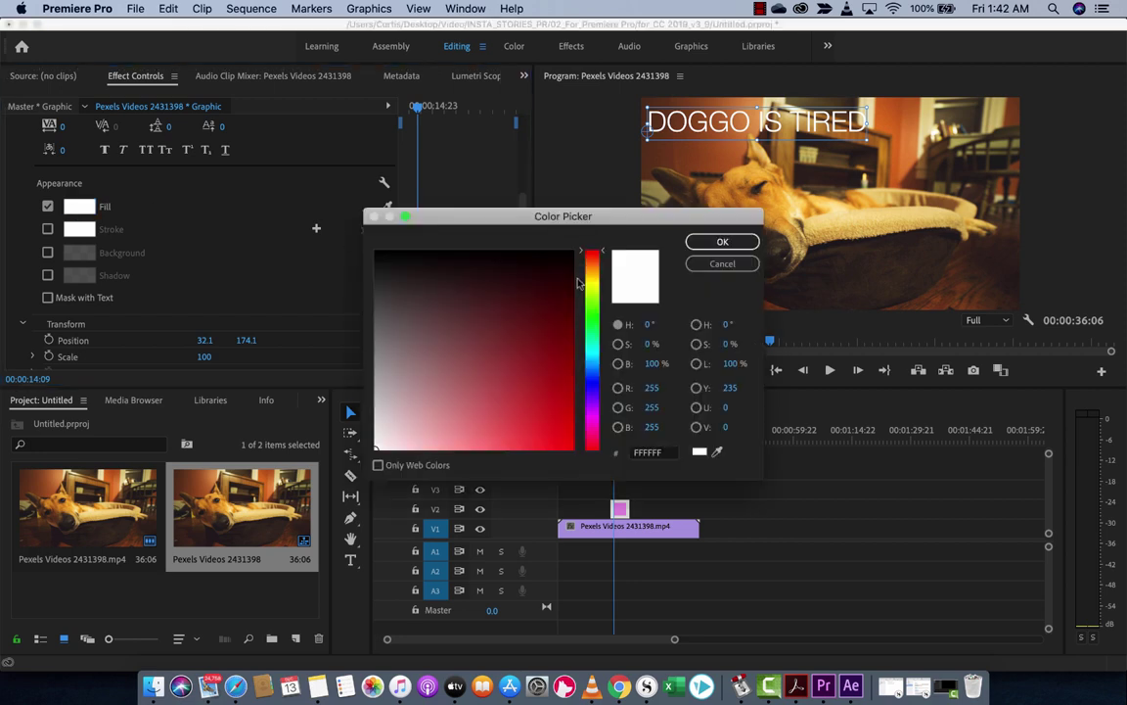
{"action": "mouse_move", "coordinate": [537, 362]}
{"action": "left_mouse_down"}
{"action": "mouse_move", "coordinate": [541, 420]}
{"action": "mouse_move", "coordinate": [568, 373]}
{"action": "mouse_move", "coordinate": [592, 382]}
{"action": "left_mouse_up"}
{"action": "left_click", "coordinate": [592, 386]}
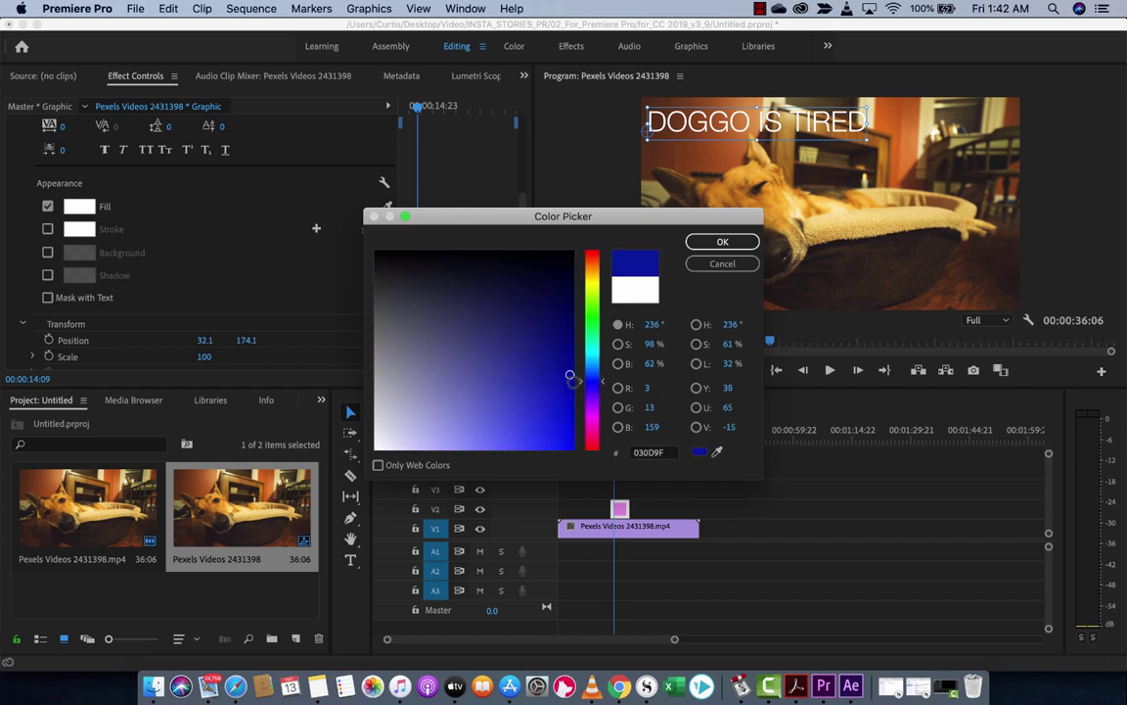
{"action": "left_click", "coordinate": [572, 422]}
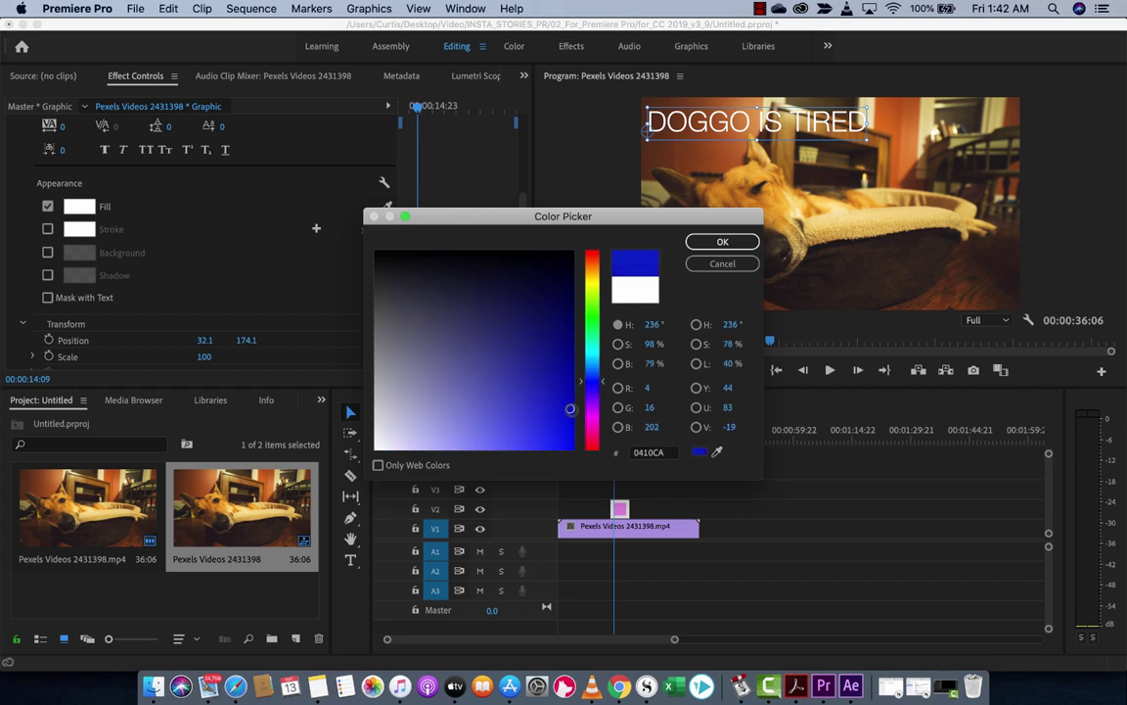
{"action": "left_click", "coordinate": [723, 242]}
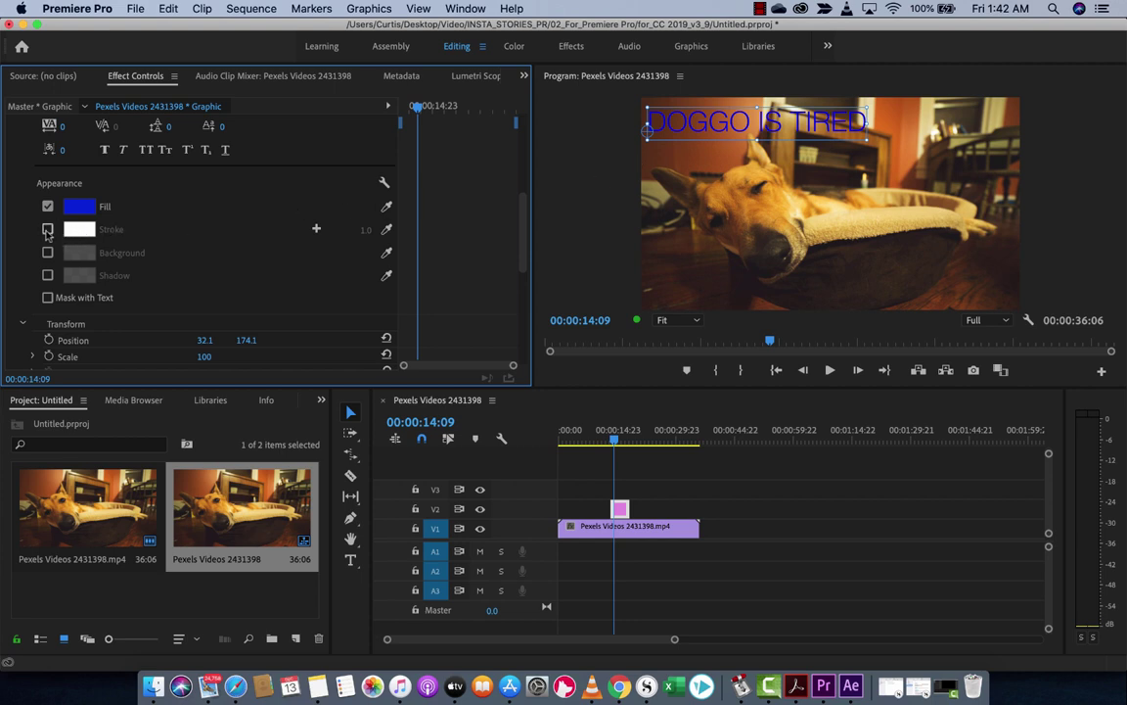
Add a white 7.0 stroke, a drop shadow and a background box to the title.
{"action": "left_click", "coordinate": [47, 229]}
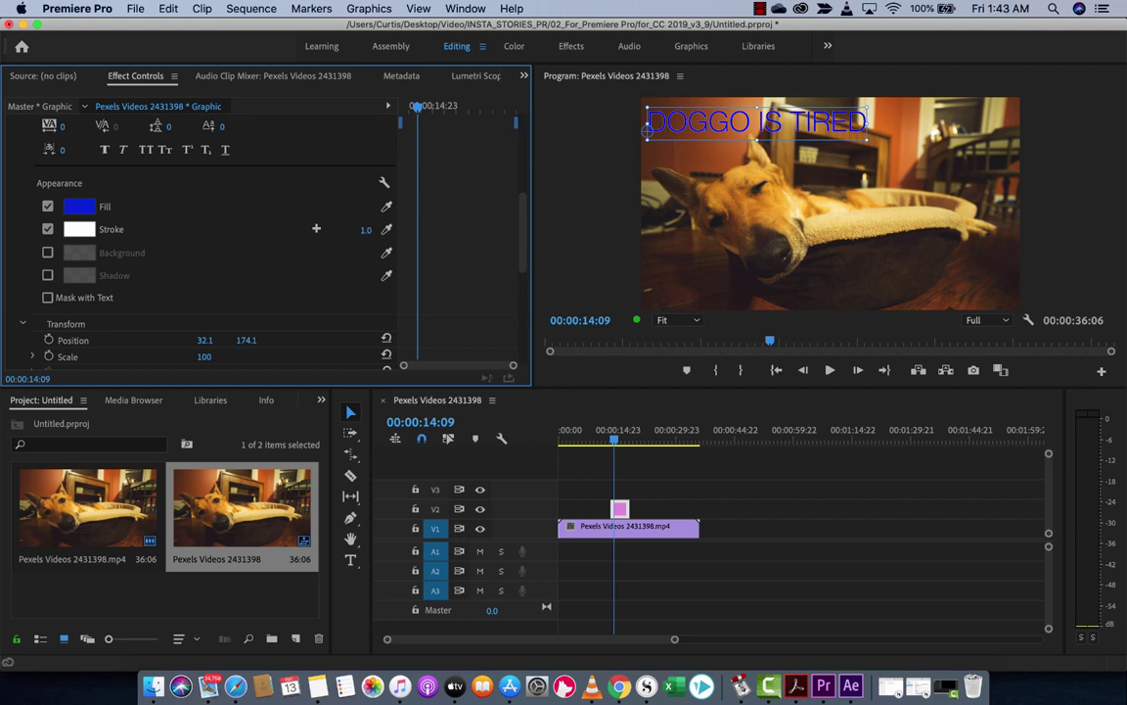
{"action": "mouse_move", "coordinate": [365, 229]}
{"action": "left_mouse_down"}
{"action": "mouse_move", "coordinate": [401, 229]}
{"action": "mouse_move", "coordinate": [313, 229]}
{"action": "left_mouse_up"}
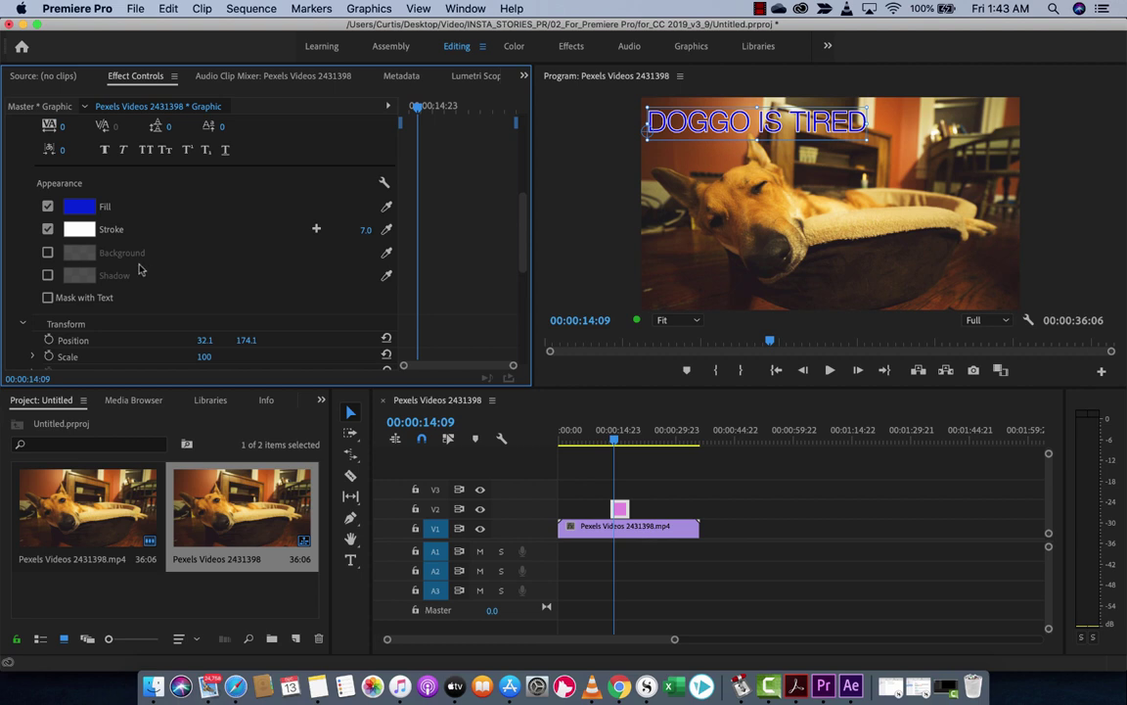
{"action": "scroll", "coordinate": [117, 263], "scroll_direction": "down", "scroll_amount": 1}
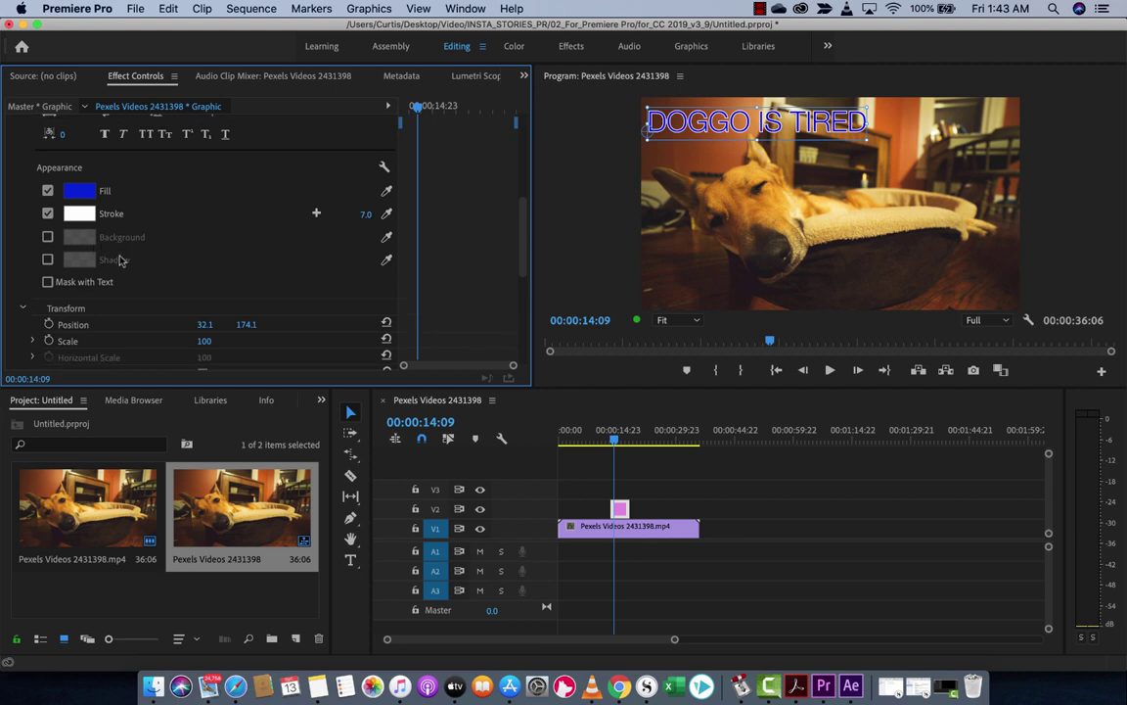
{"action": "left_click", "coordinate": [47, 260]}
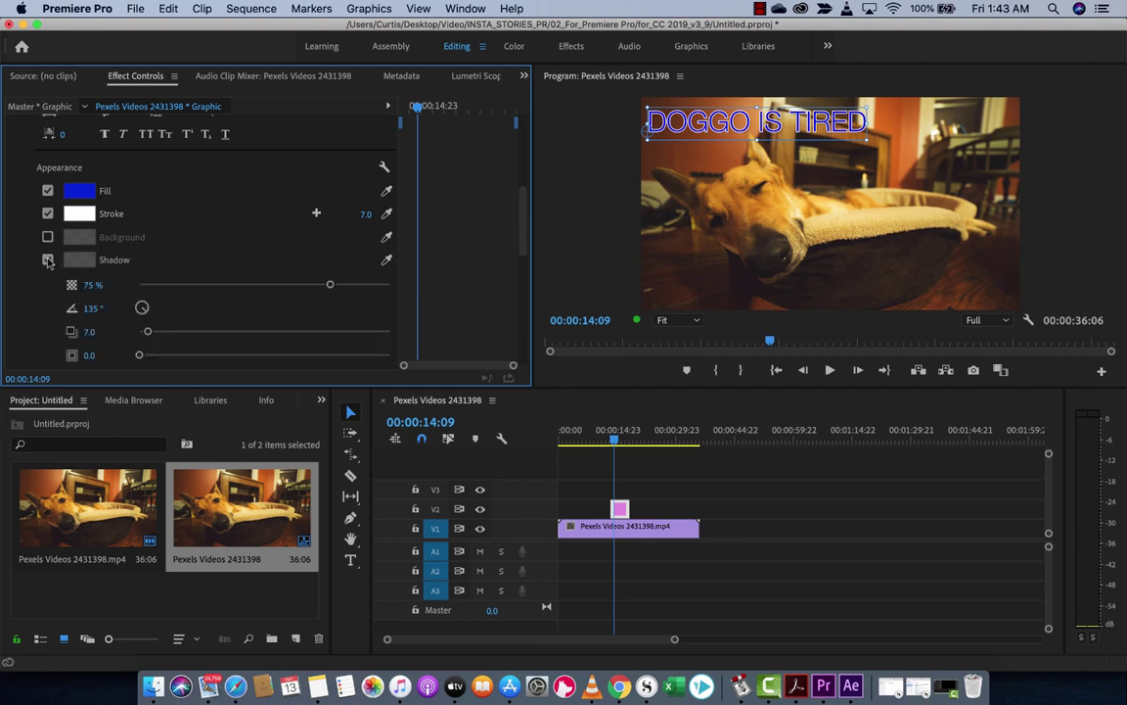
{"action": "left_click", "coordinate": [47, 237]}
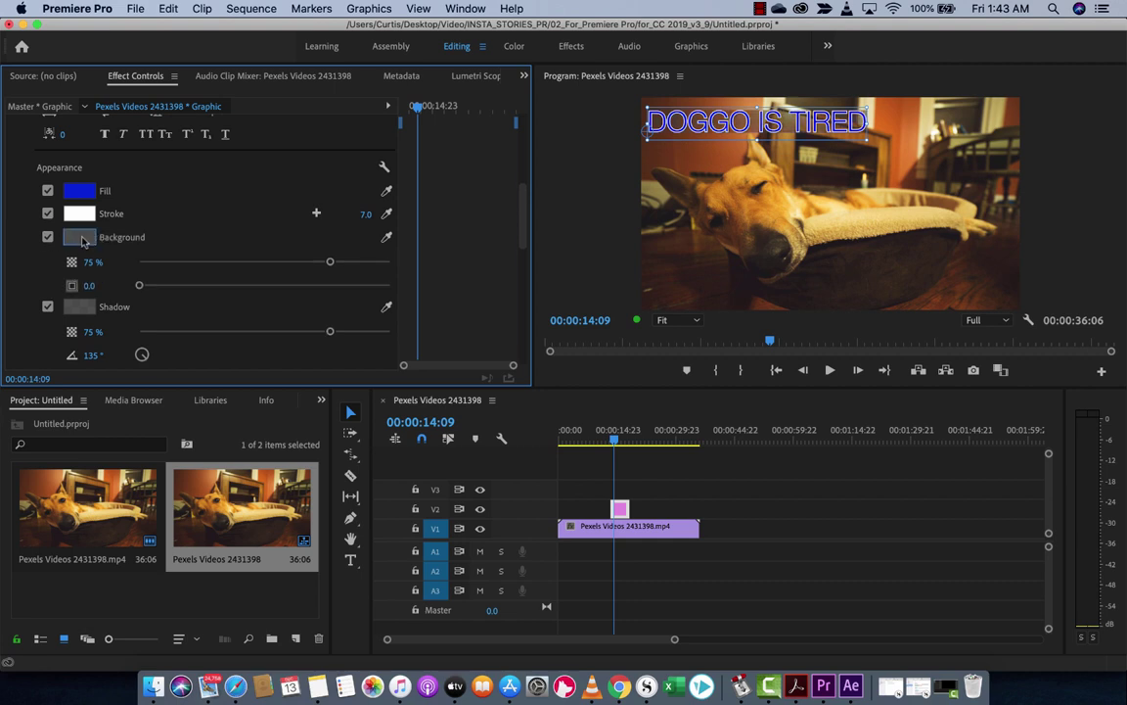
Make the title background red at 100% opacity with corner radius 31.8.
{"action": "left_click", "coordinate": [80, 238]}
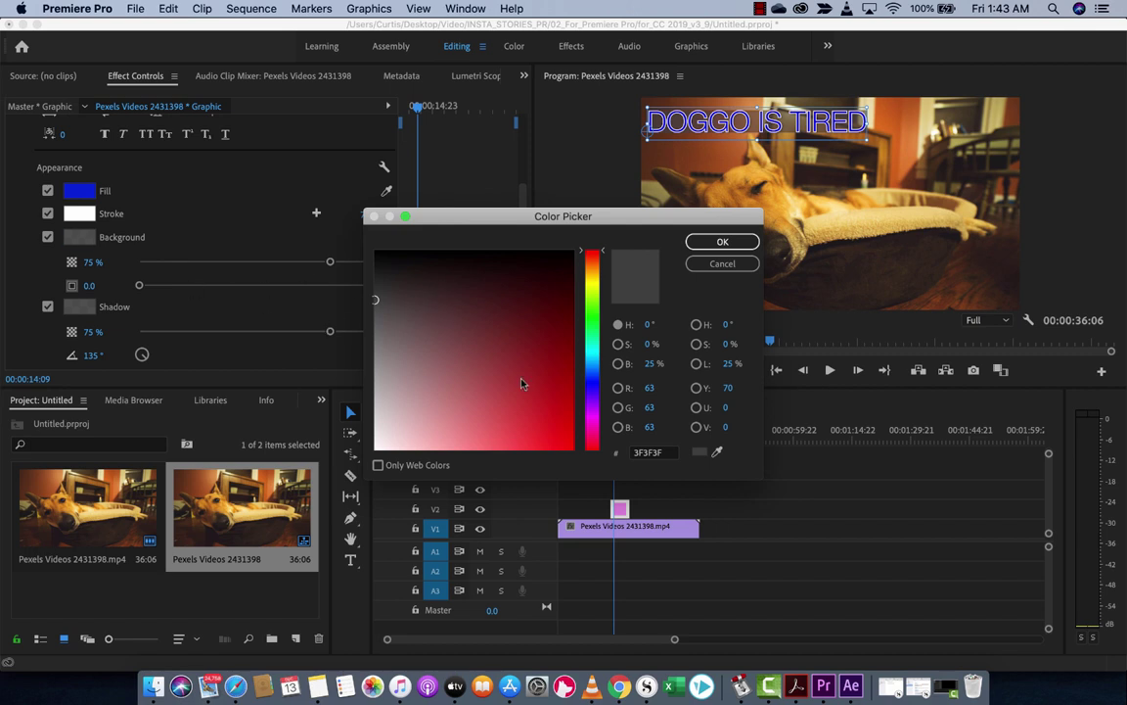
{"action": "mouse_move", "coordinate": [521, 416]}
{"action": "left_mouse_down"}
{"action": "mouse_move", "coordinate": [546, 415]}
{"action": "mouse_move", "coordinate": [567, 445]}
{"action": "left_mouse_up"}
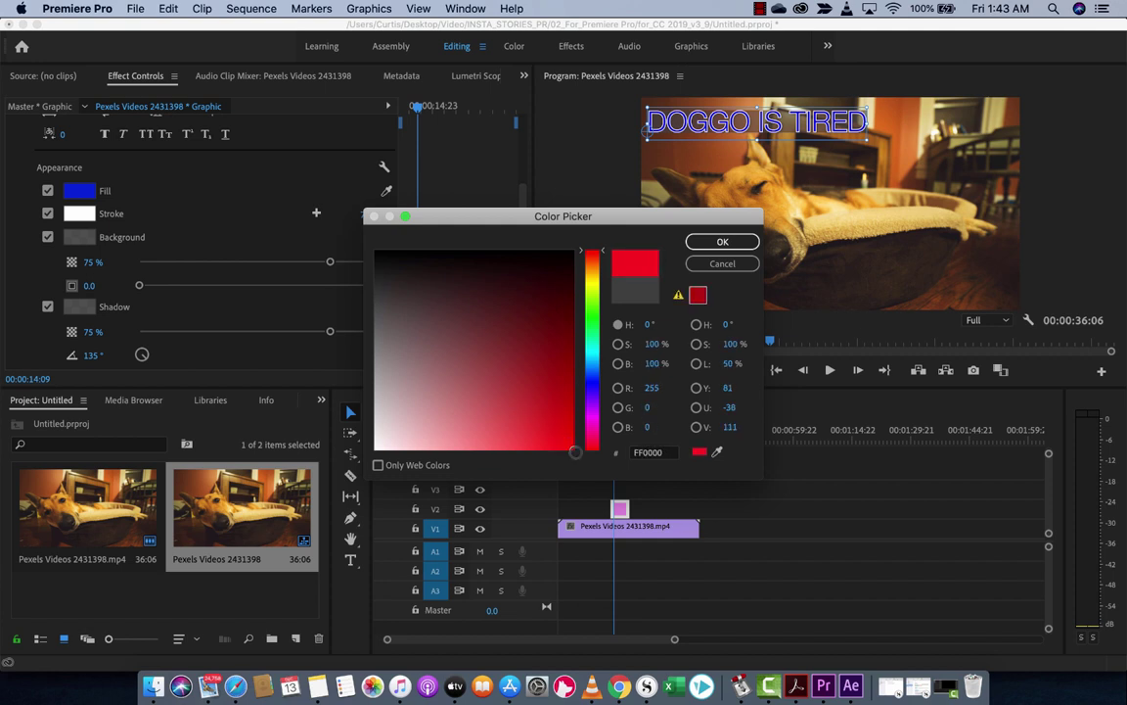
{"action": "left_click", "coordinate": [702, 242]}
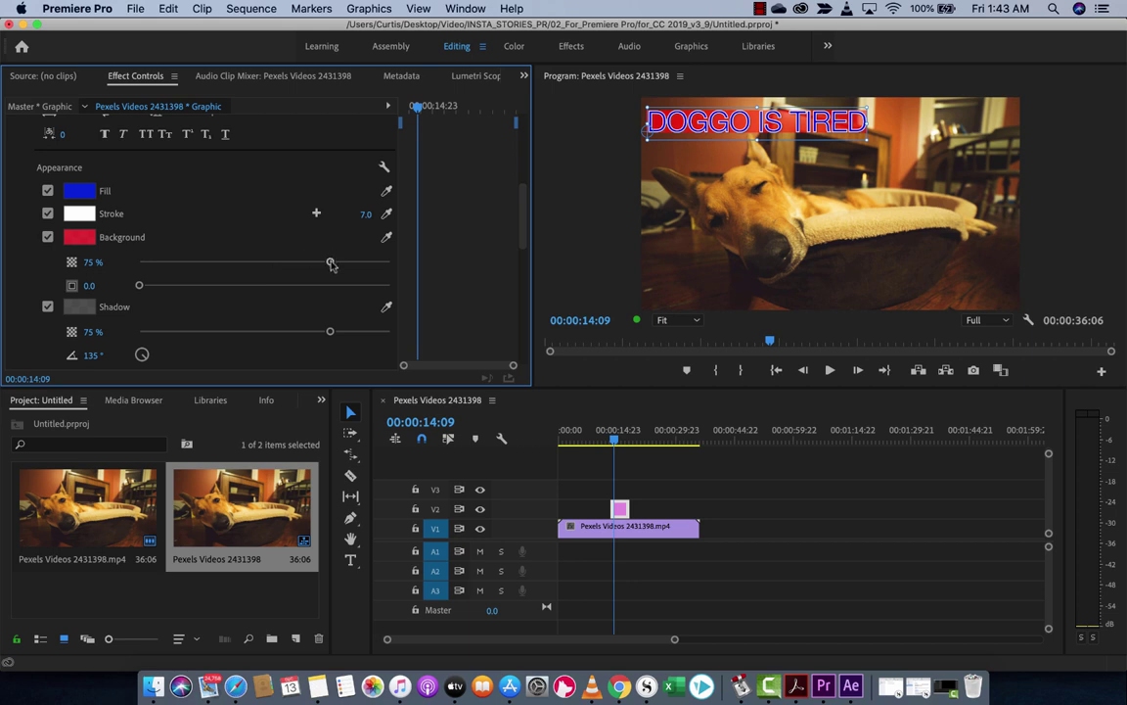
{"action": "left_click_drag", "start_coordinate": [331, 261], "coordinate": [401, 262]}
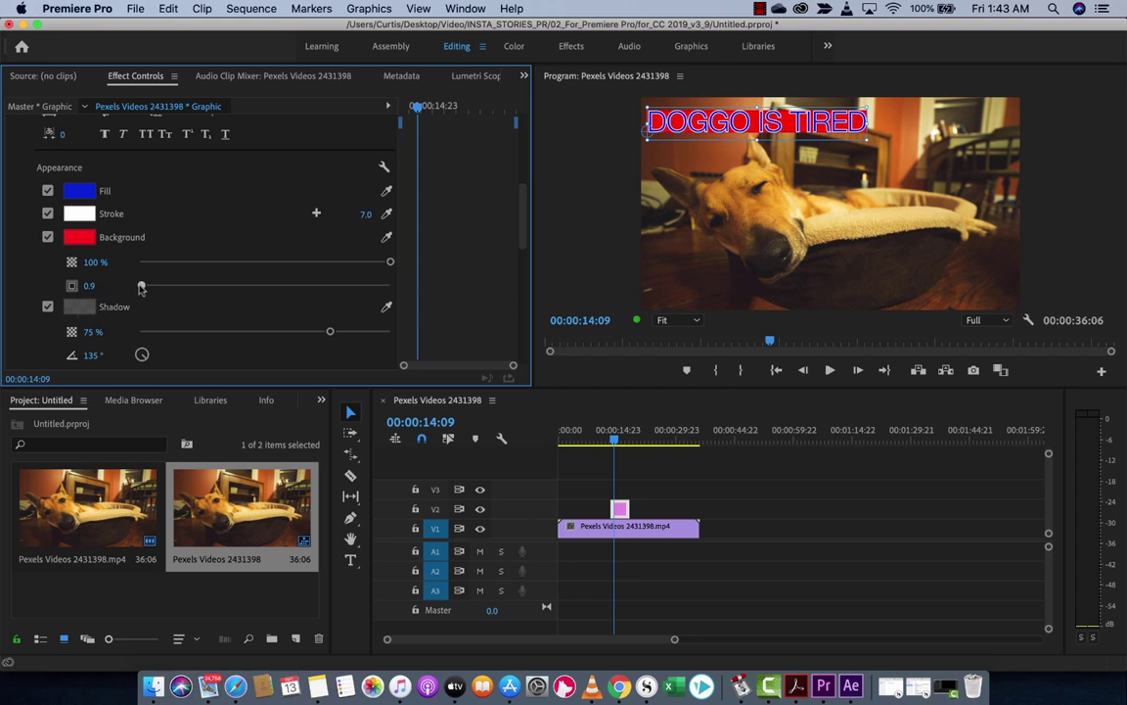
{"action": "left_click_drag", "start_coordinate": [141, 287], "coordinate": [221, 290]}
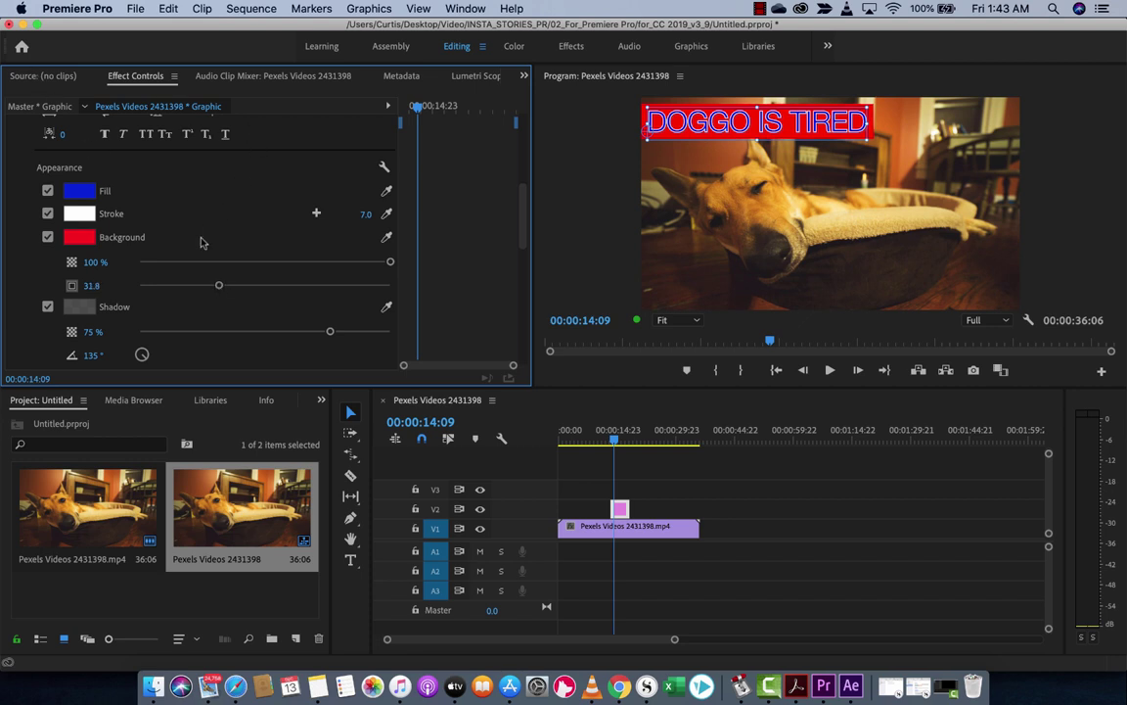
Shift the title right with Position X and rotate it diagonally across the dog.
{"action": "scroll", "coordinate": [180, 213], "scroll_direction": "down", "scroll_amount": 5}
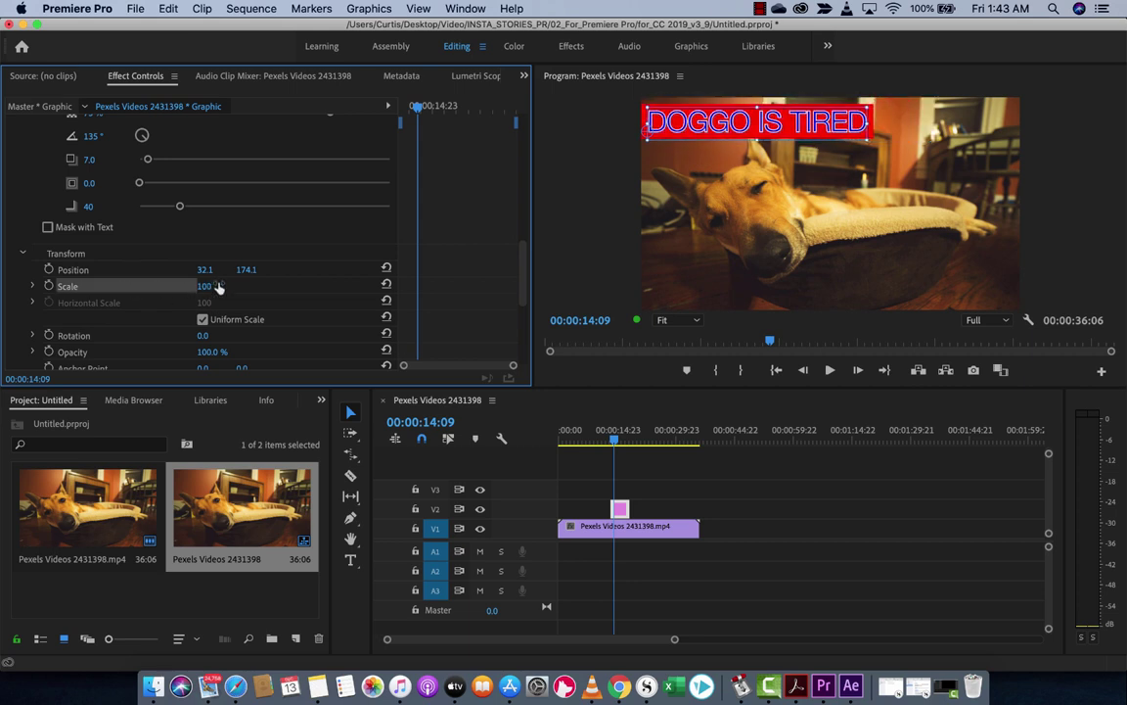
{"action": "left_click_drag", "start_coordinate": [203, 270], "coordinate": [261, 270]}
{"action": "scroll", "coordinate": [198, 223], "scroll_direction": "down", "scroll_amount": 5}
{"action": "mouse_move", "coordinate": [203, 209]}
{"action": "left_mouse_down"}
{"action": "mouse_move", "coordinate": [261, 209]}
{"action": "mouse_move", "coordinate": [180, 209]}
{"action": "mouse_move", "coordinate": [182, 190]}
{"action": "mouse_move", "coordinate": [193, 190]}
{"action": "mouse_move", "coordinate": [200, 226]}
{"action": "mouse_move", "coordinate": [186, 226]}
{"action": "mouse_move", "coordinate": [222, 231]}
{"action": "left_mouse_up"}
{"action": "scroll", "coordinate": [255, 250], "scroll_direction": "up", "scroll_amount": 5}
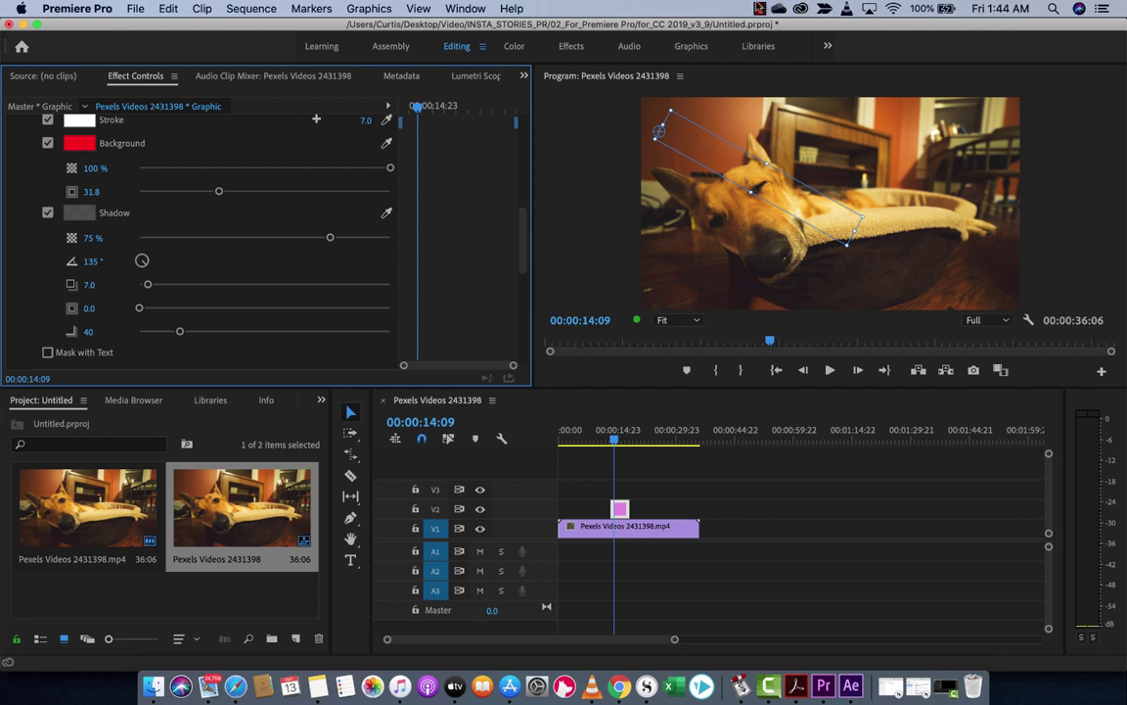
{"action": "left_click", "coordinate": [759, 9]}
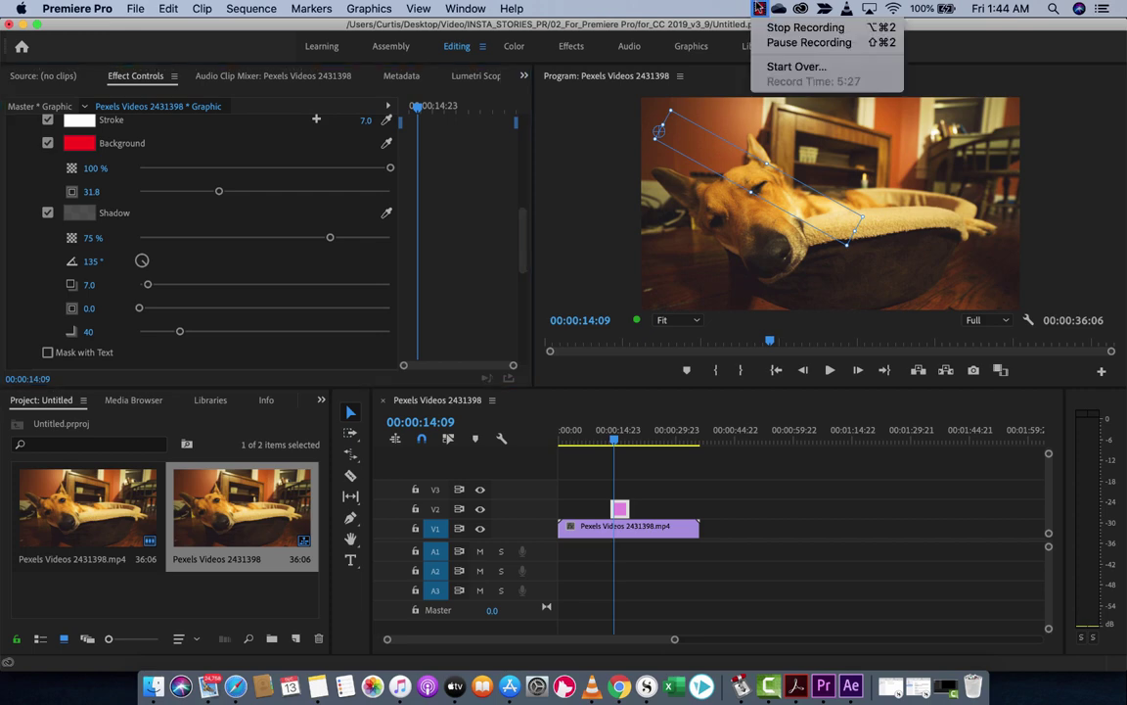